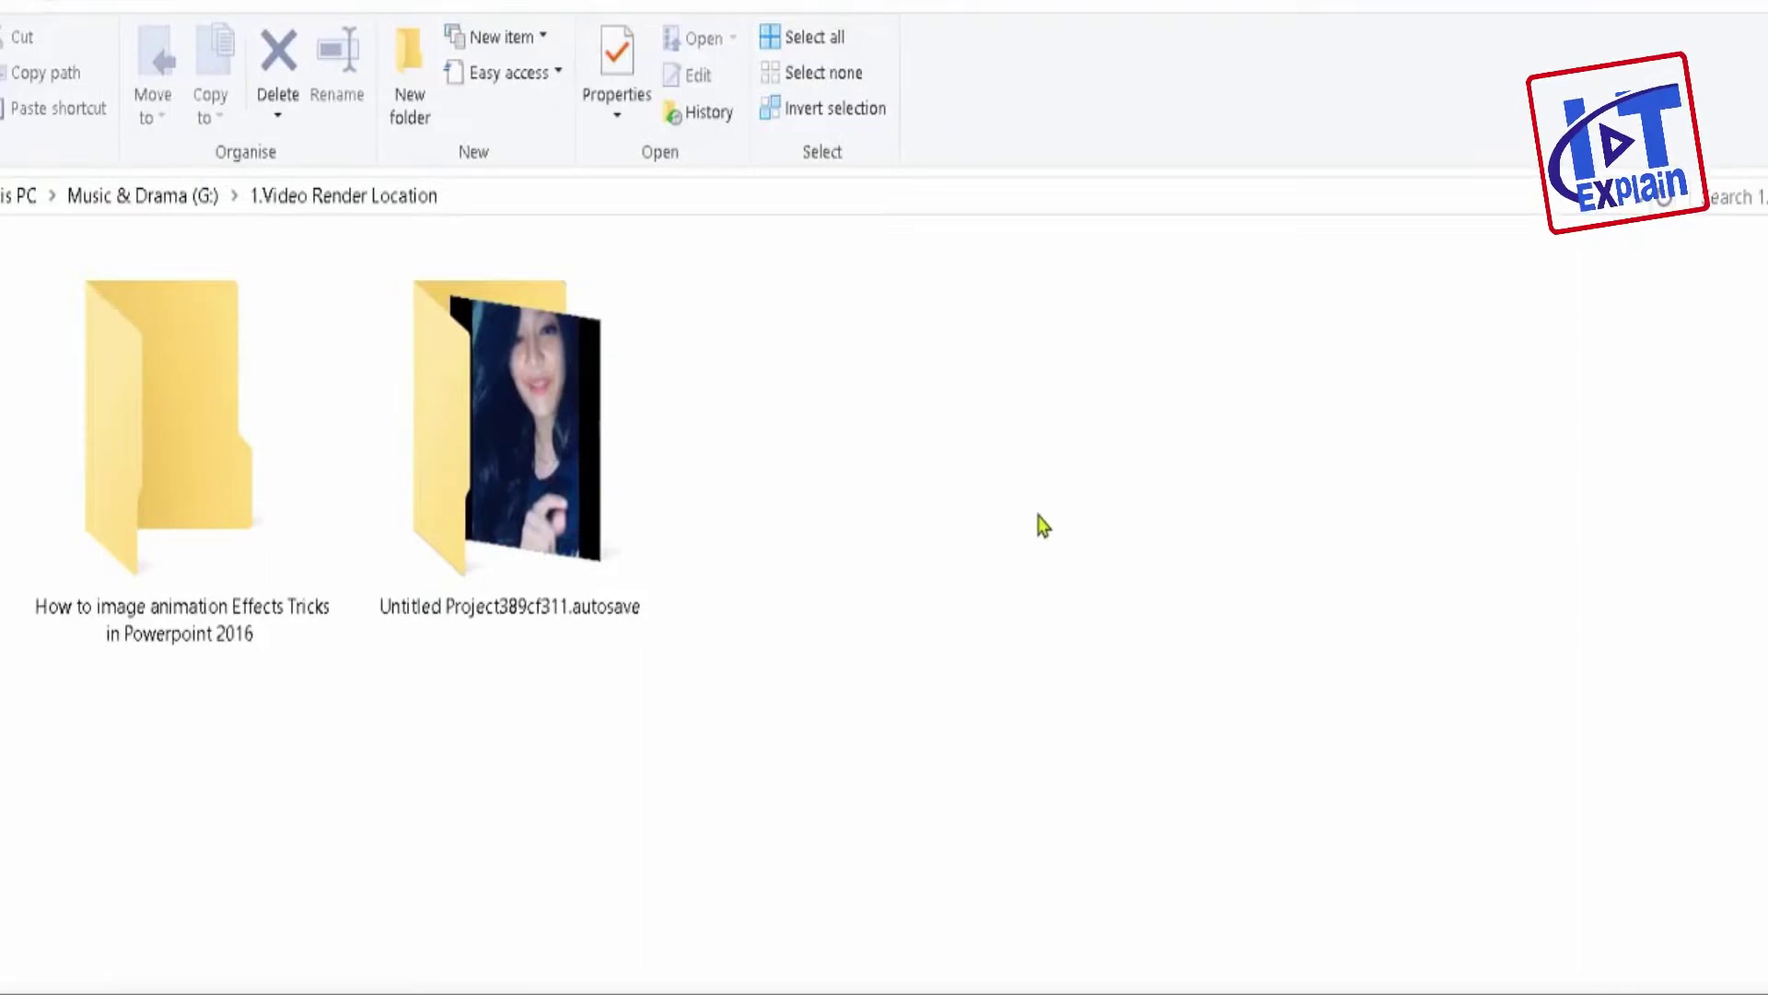
- Try to delete the "How to image animation Effects Tricks in Powerpoint 2016" folder, retrying once, and refresh the folder view
right_click(1040, 514)
click(1099, 705)
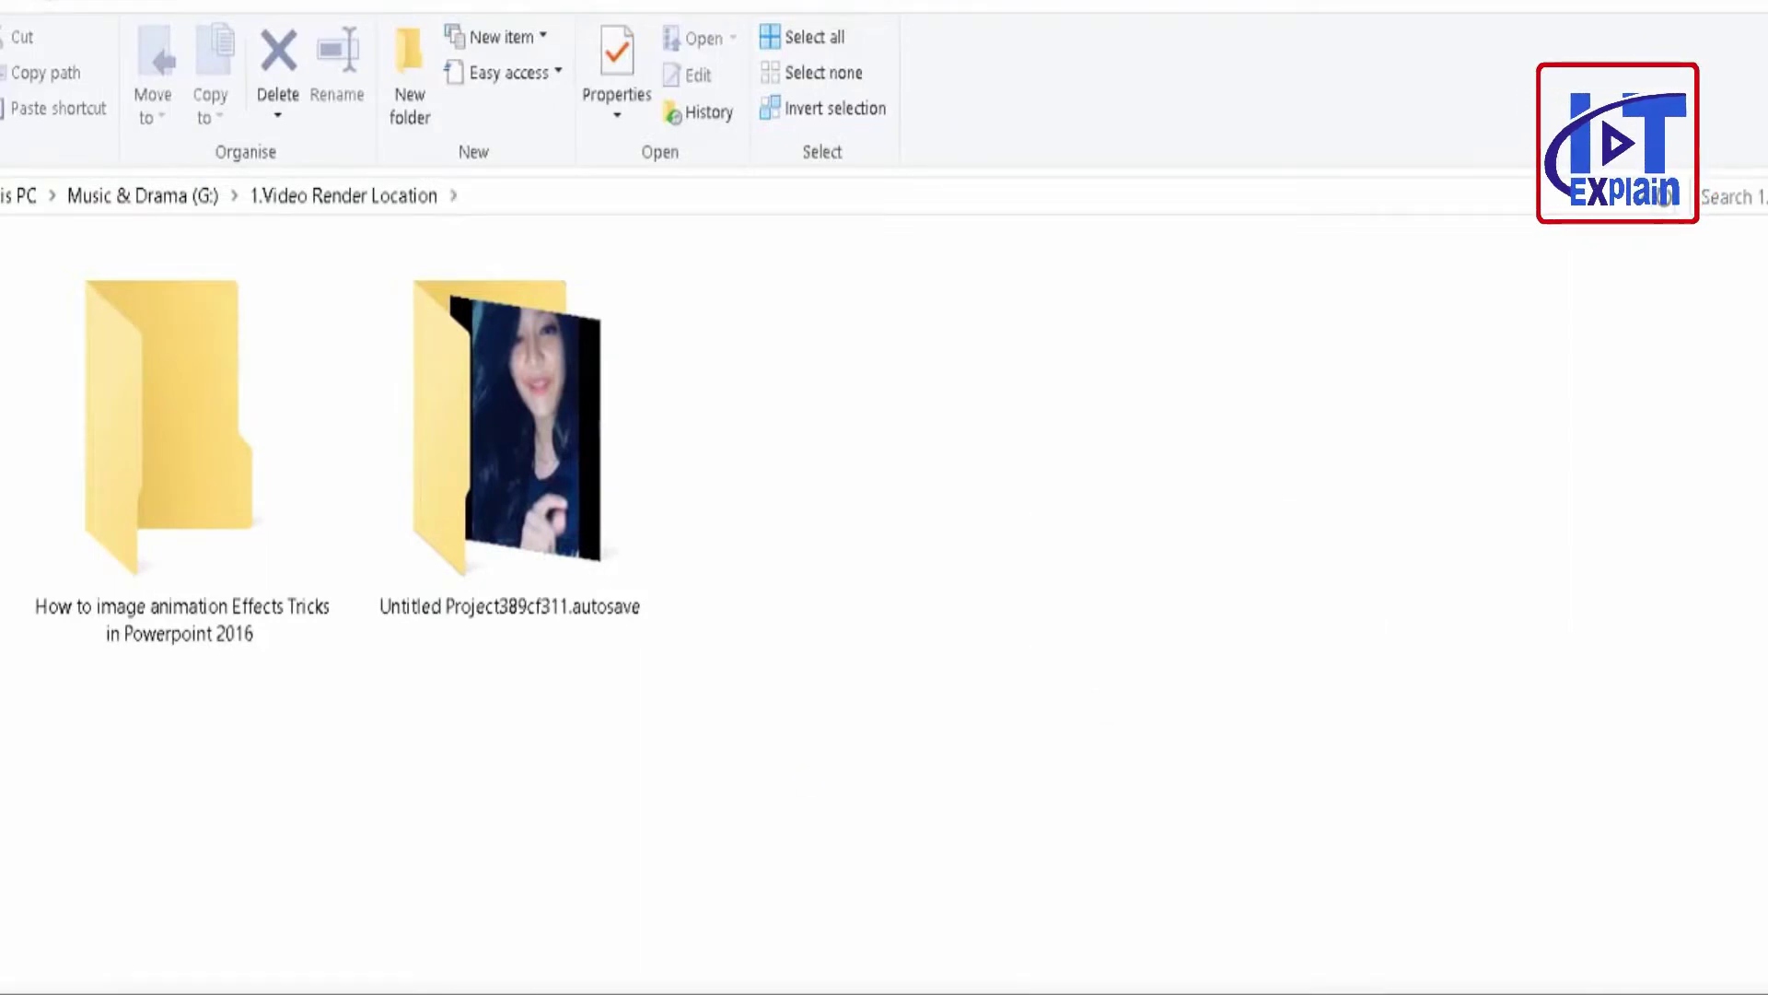
click(190, 391)
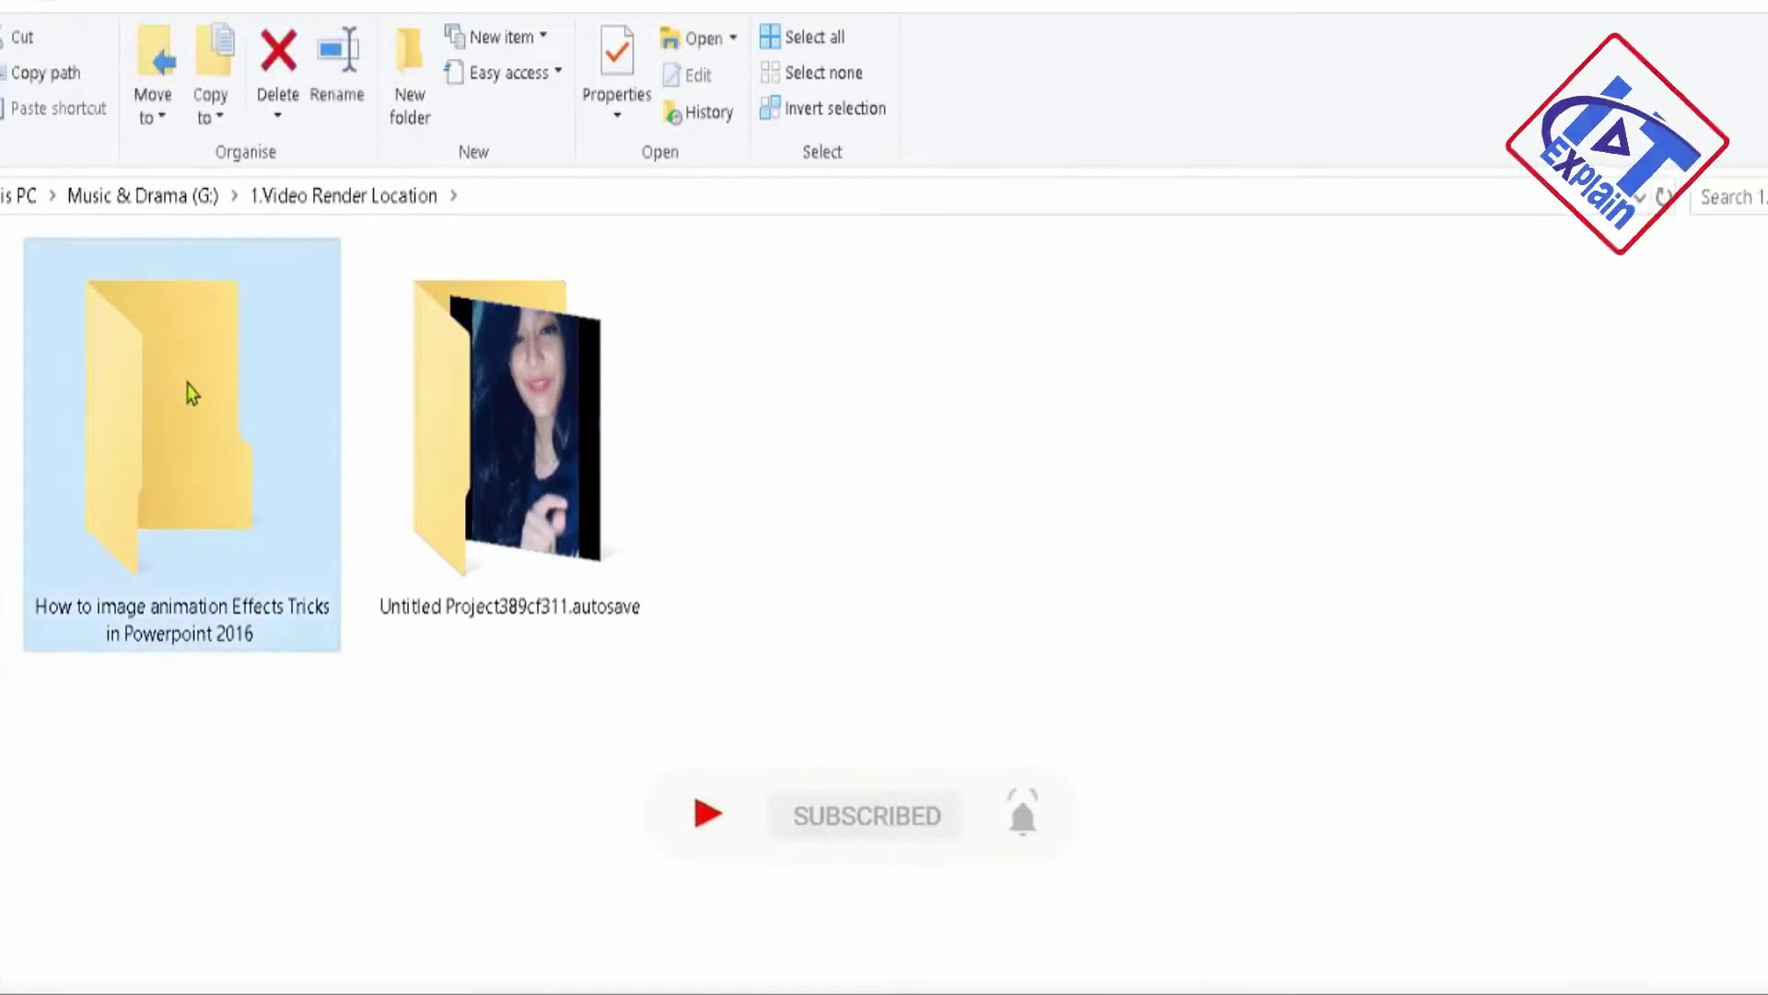
right_click(188, 387)
click(267, 993)
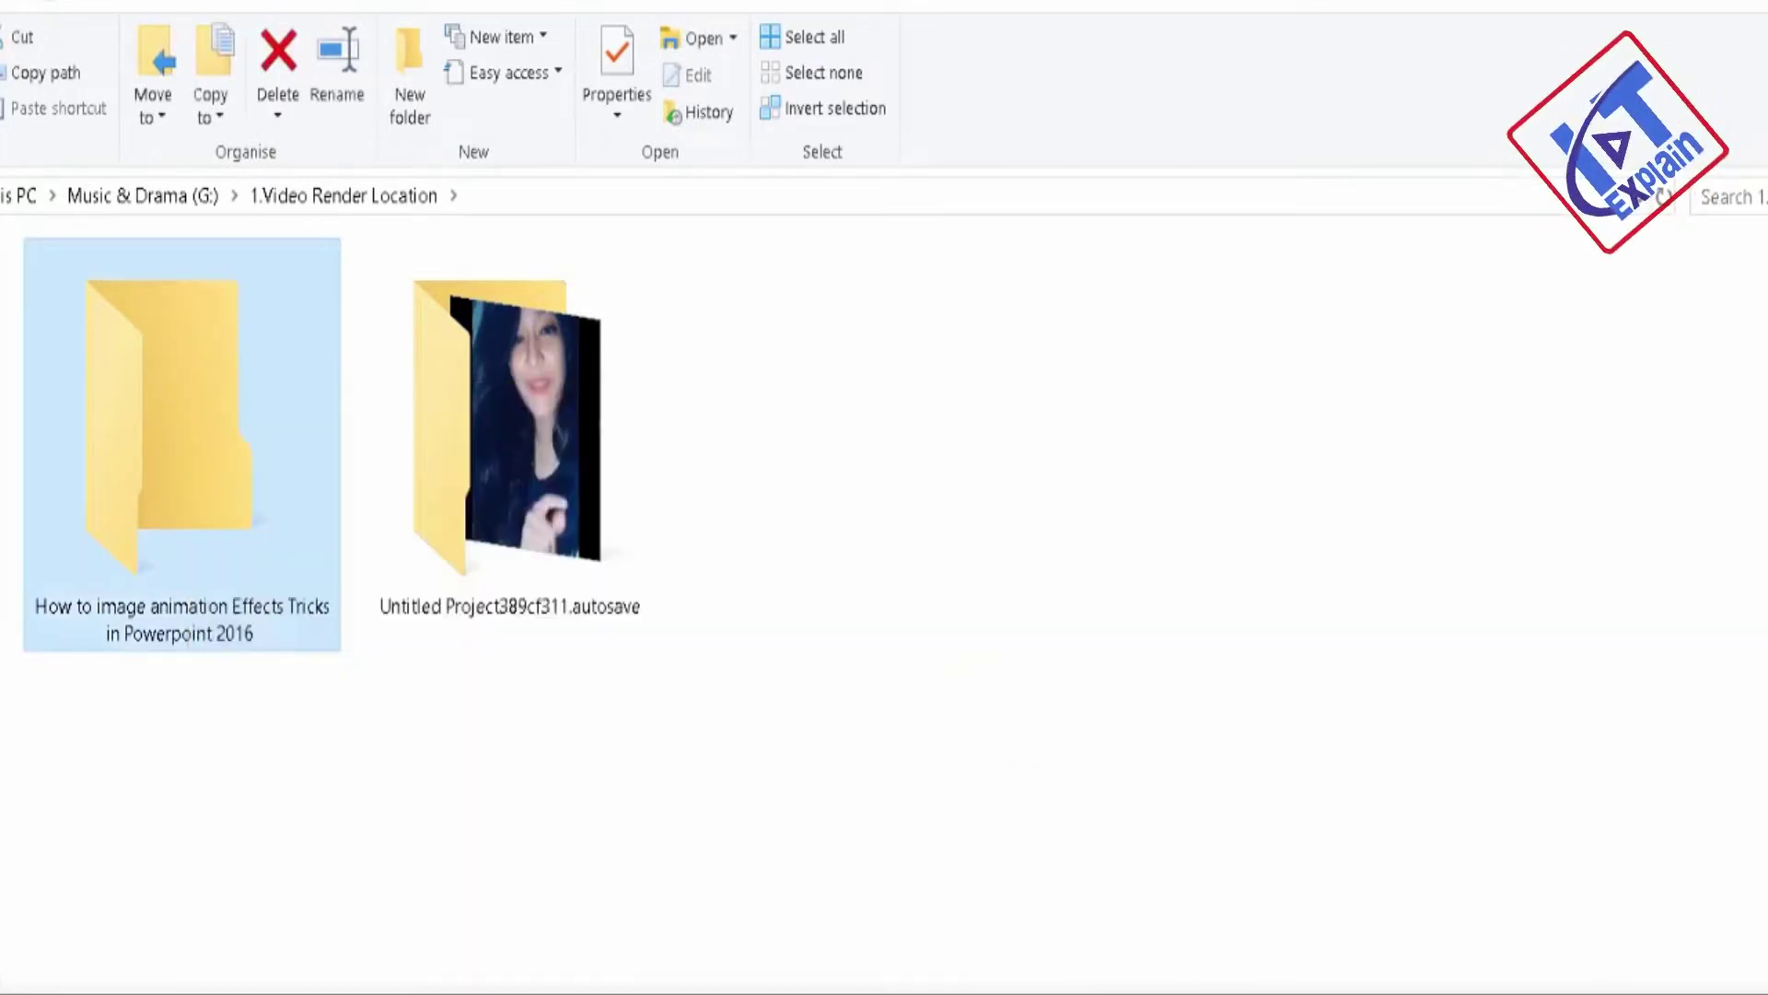
drag(918, 293, 699, 386)
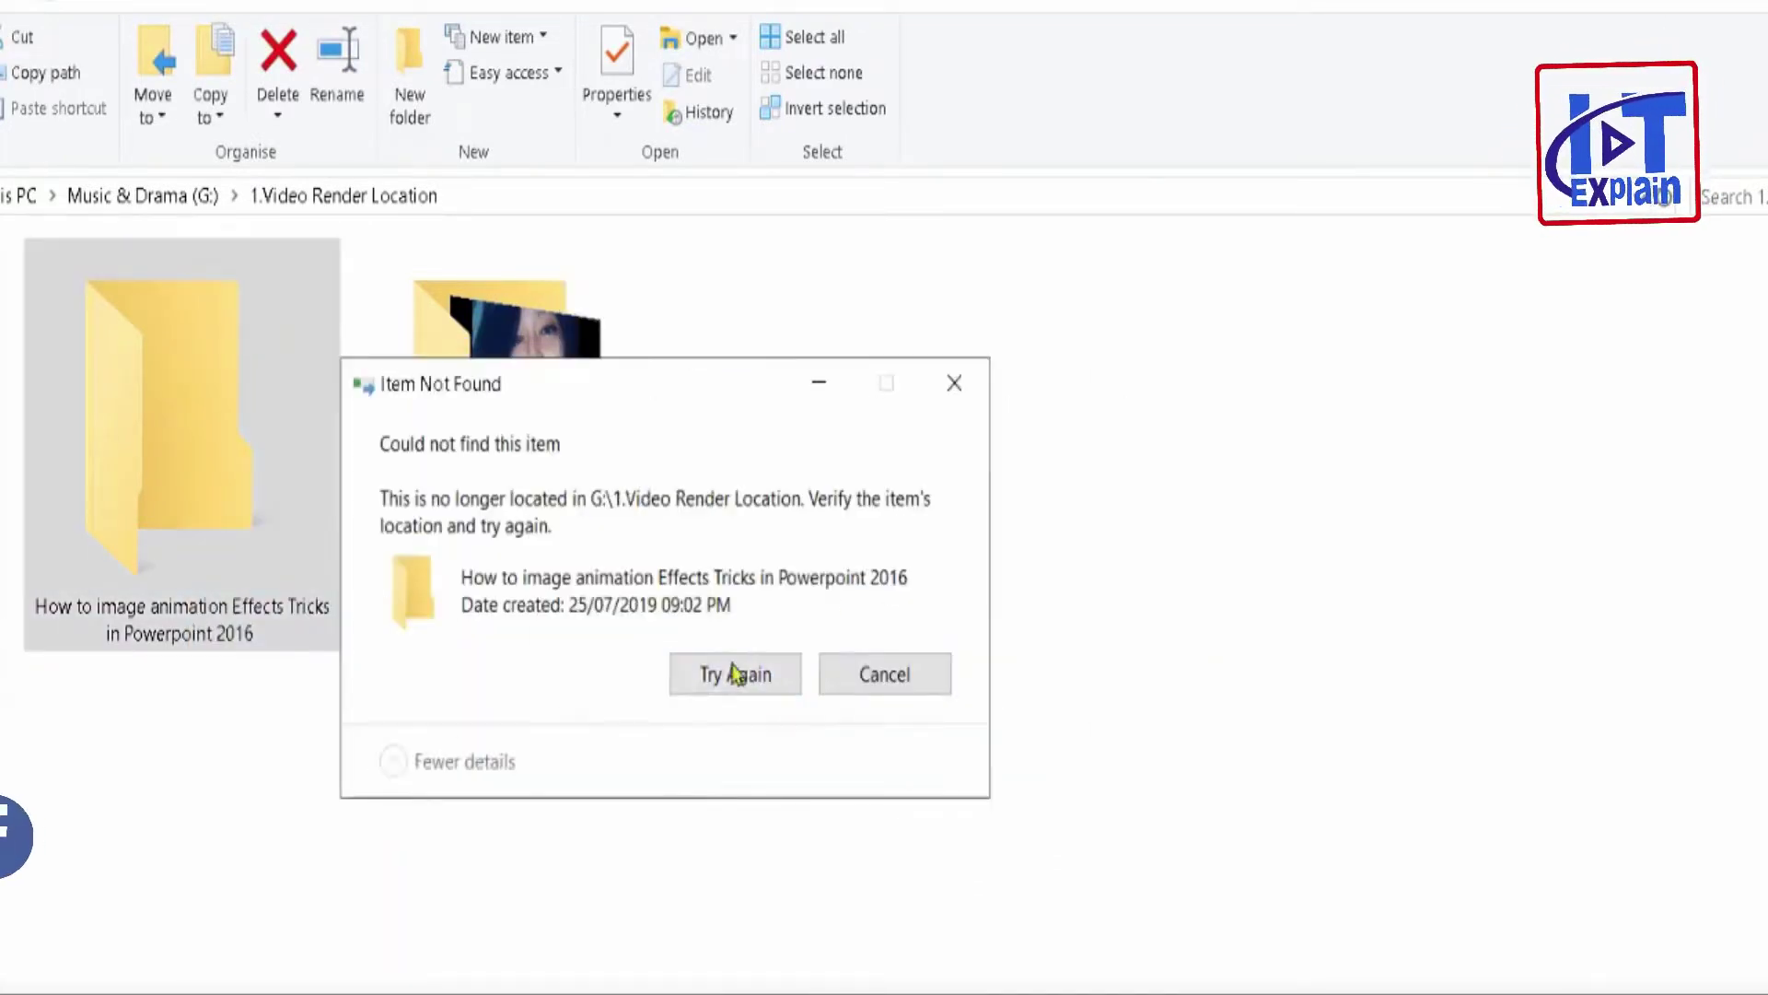
click(734, 674)
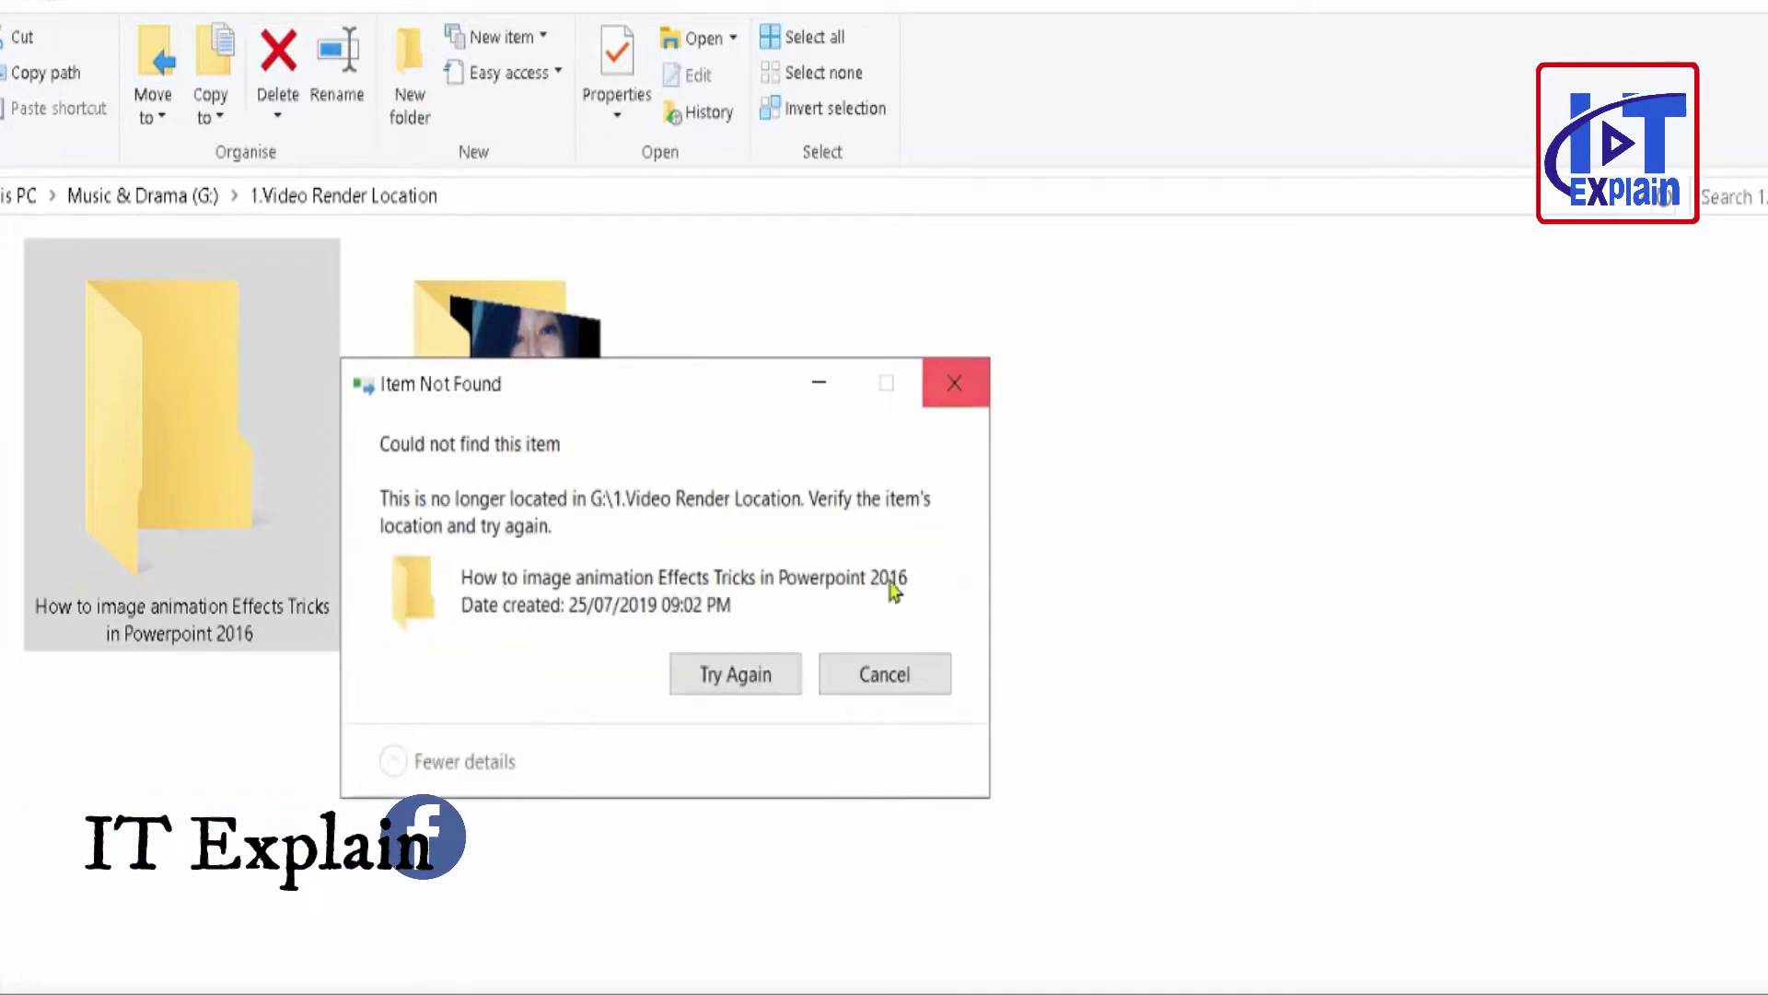
click(963, 392)
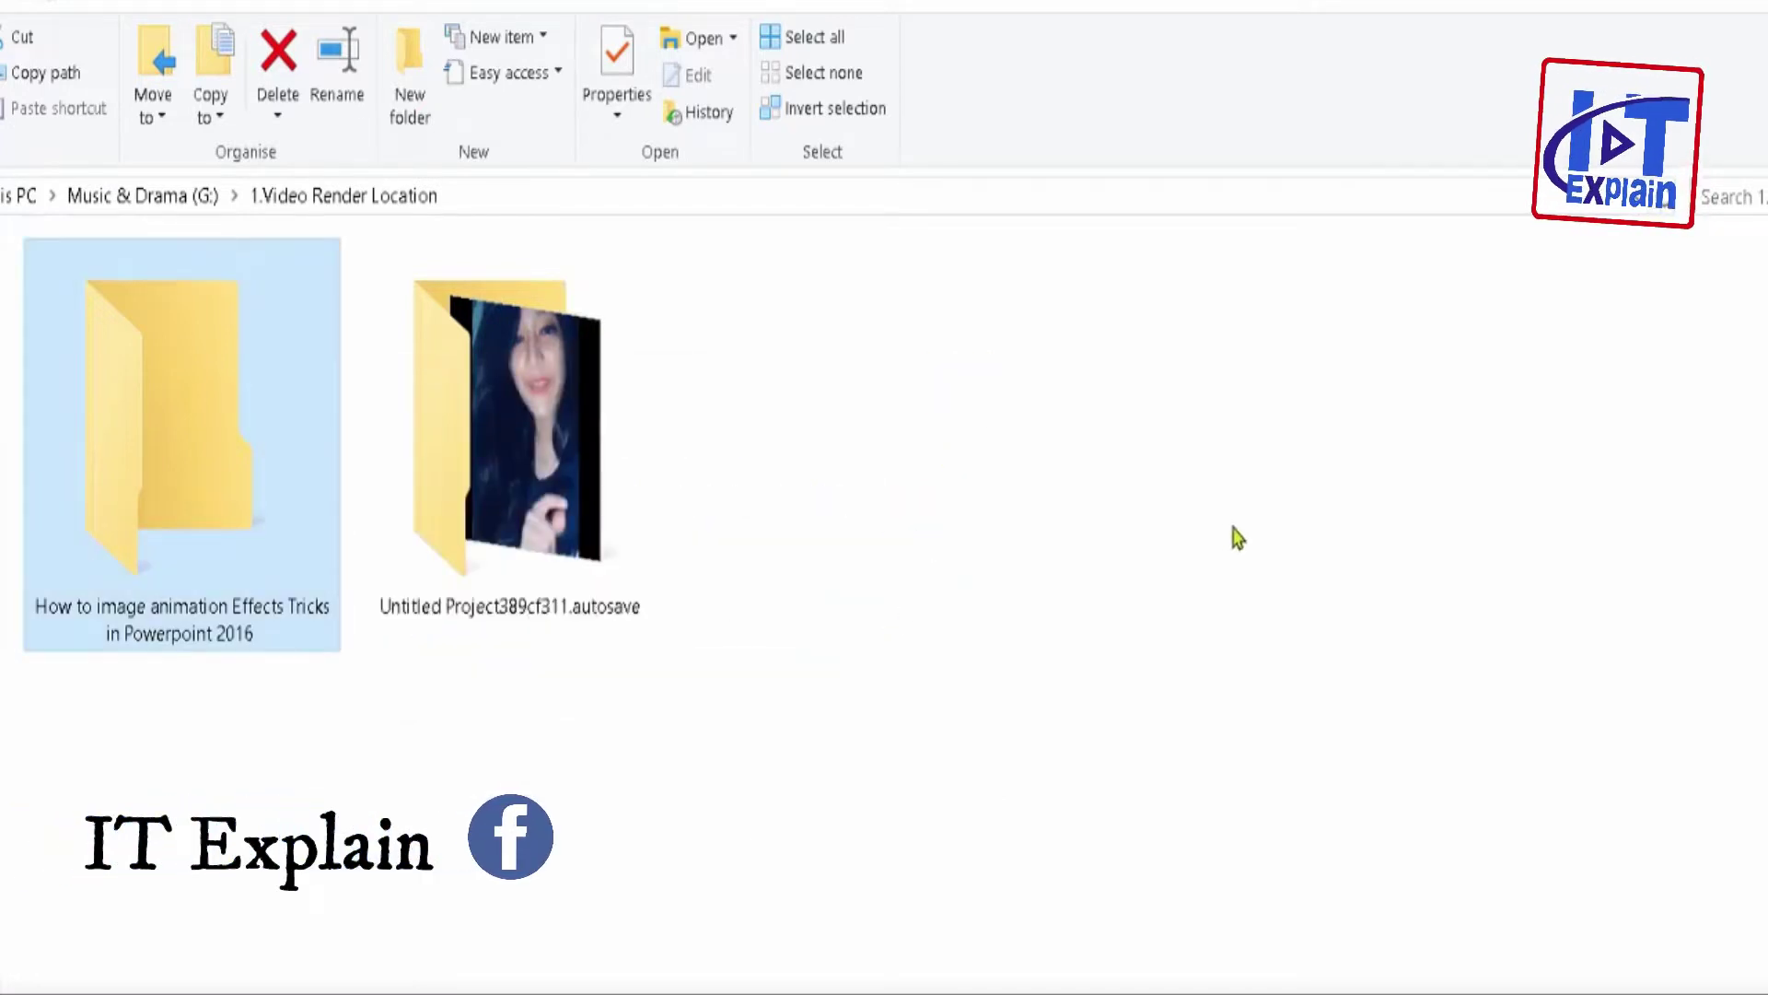
right_click(1158, 439)
click(1265, 638)
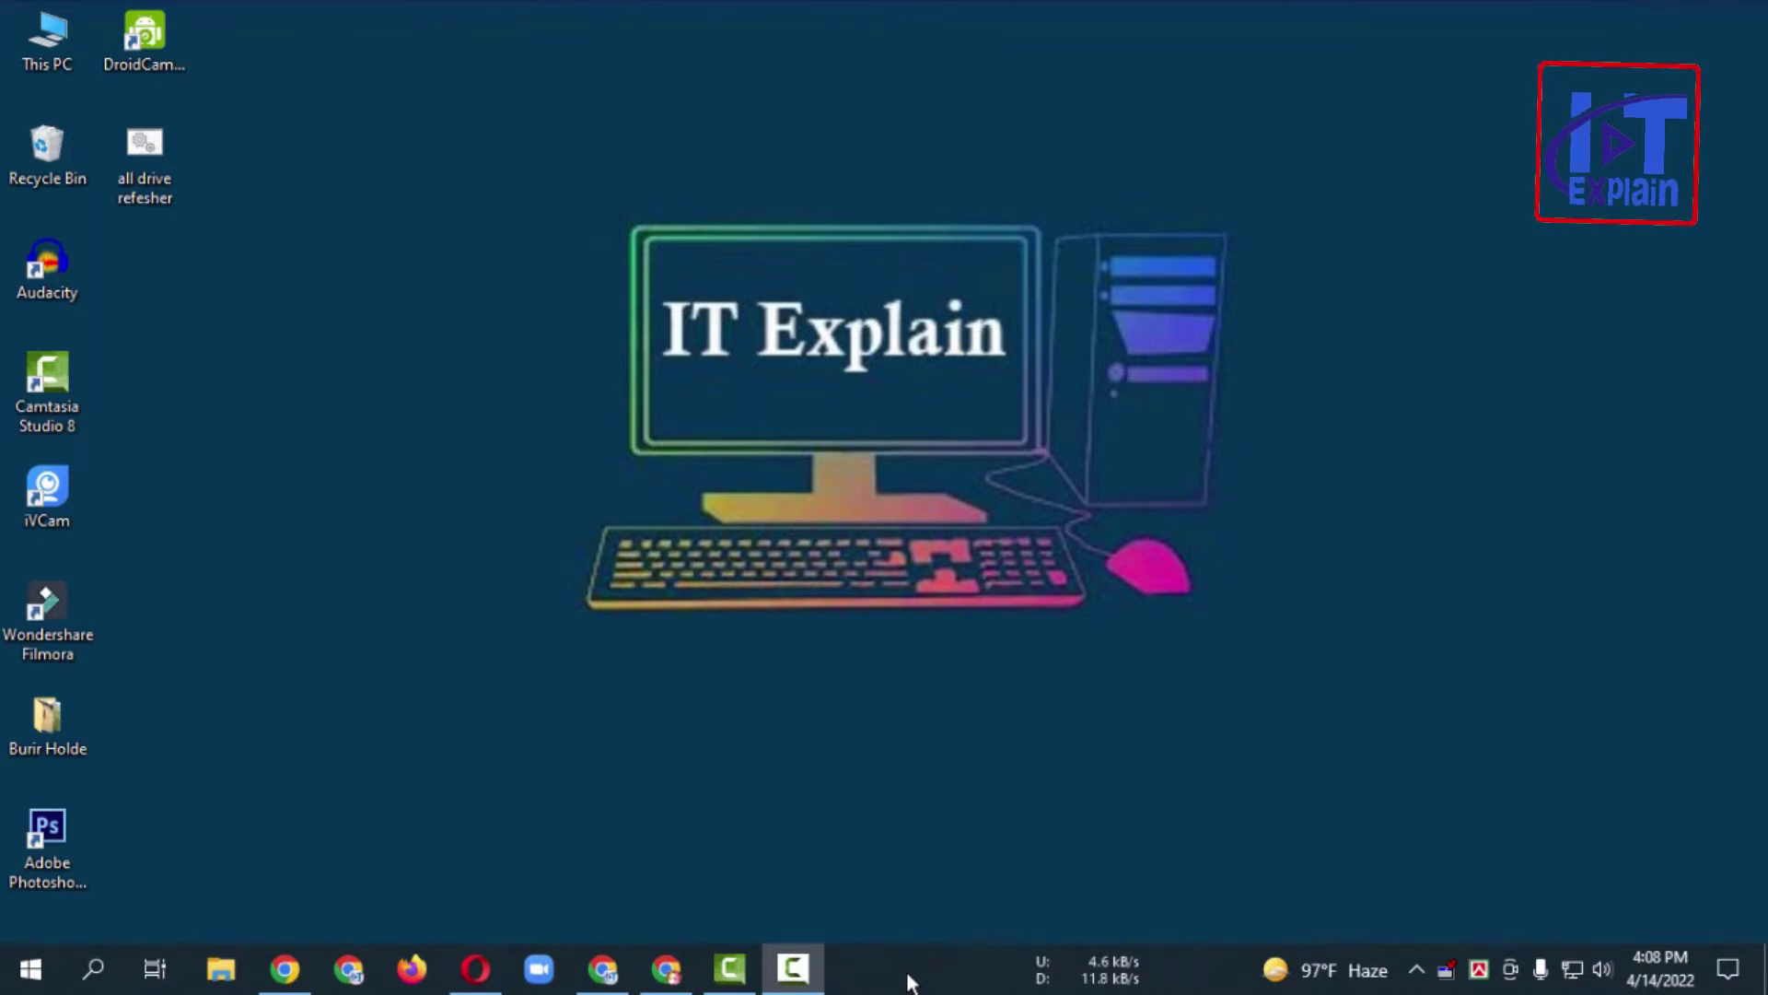
right_click(534, 265)
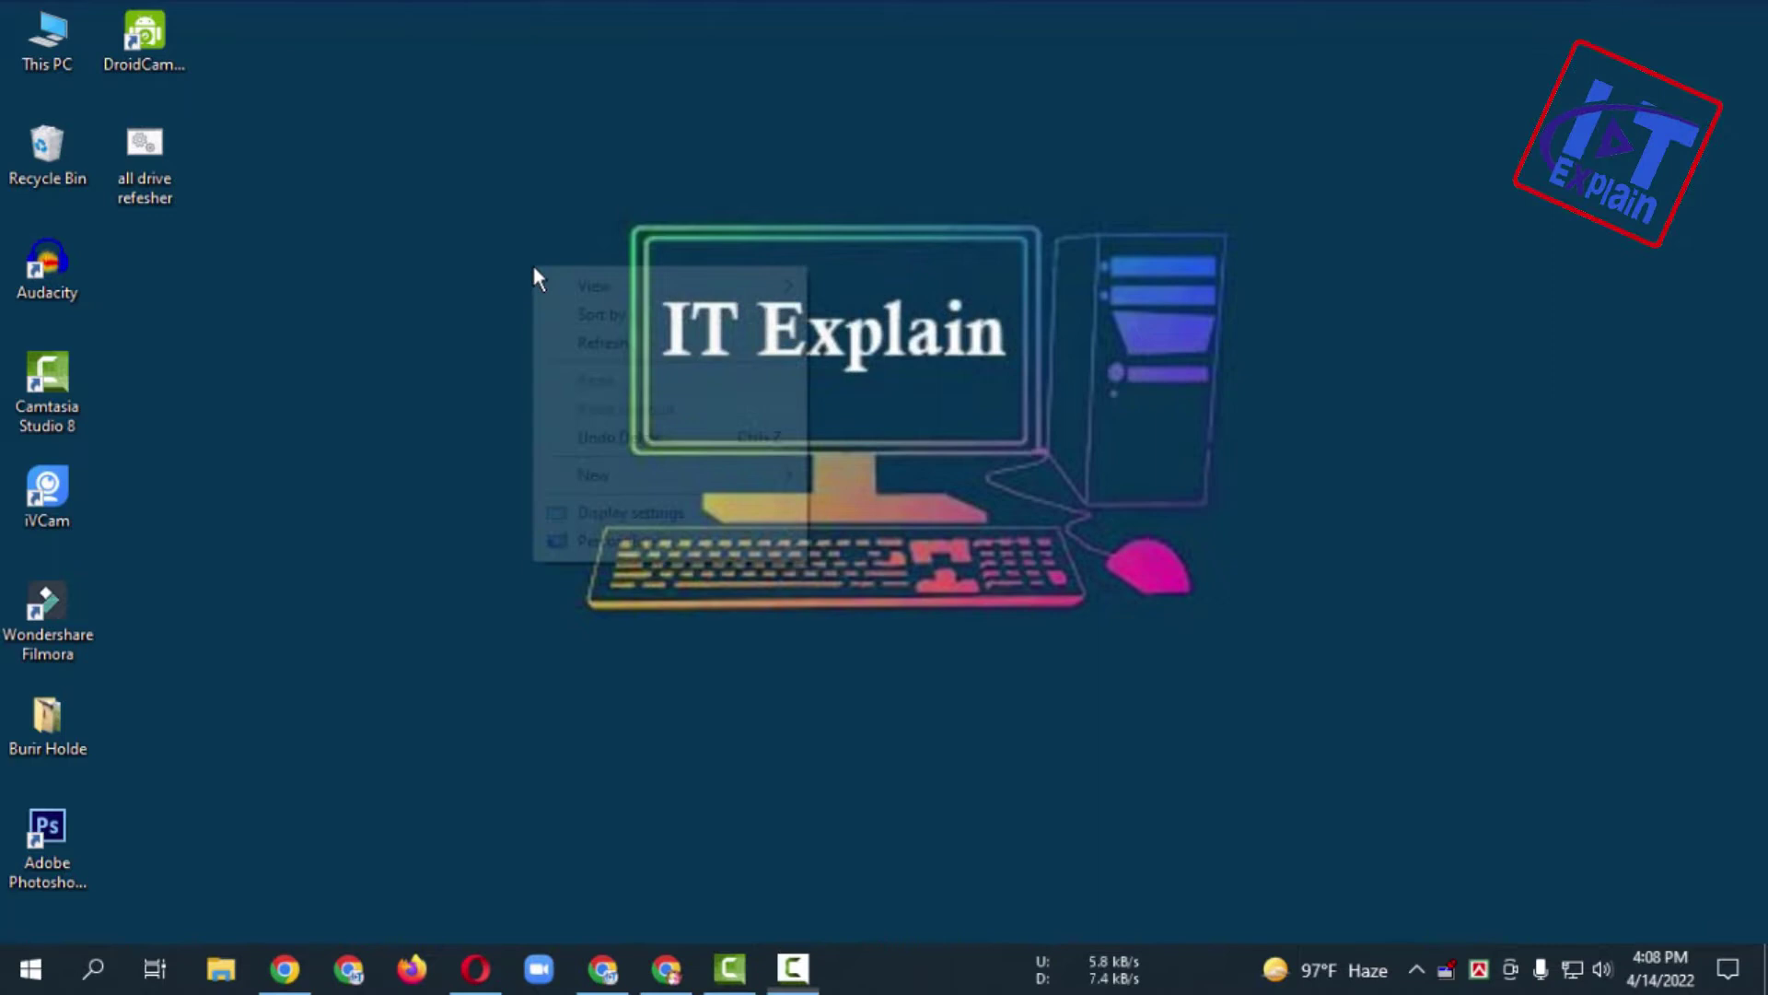
click(602, 350)
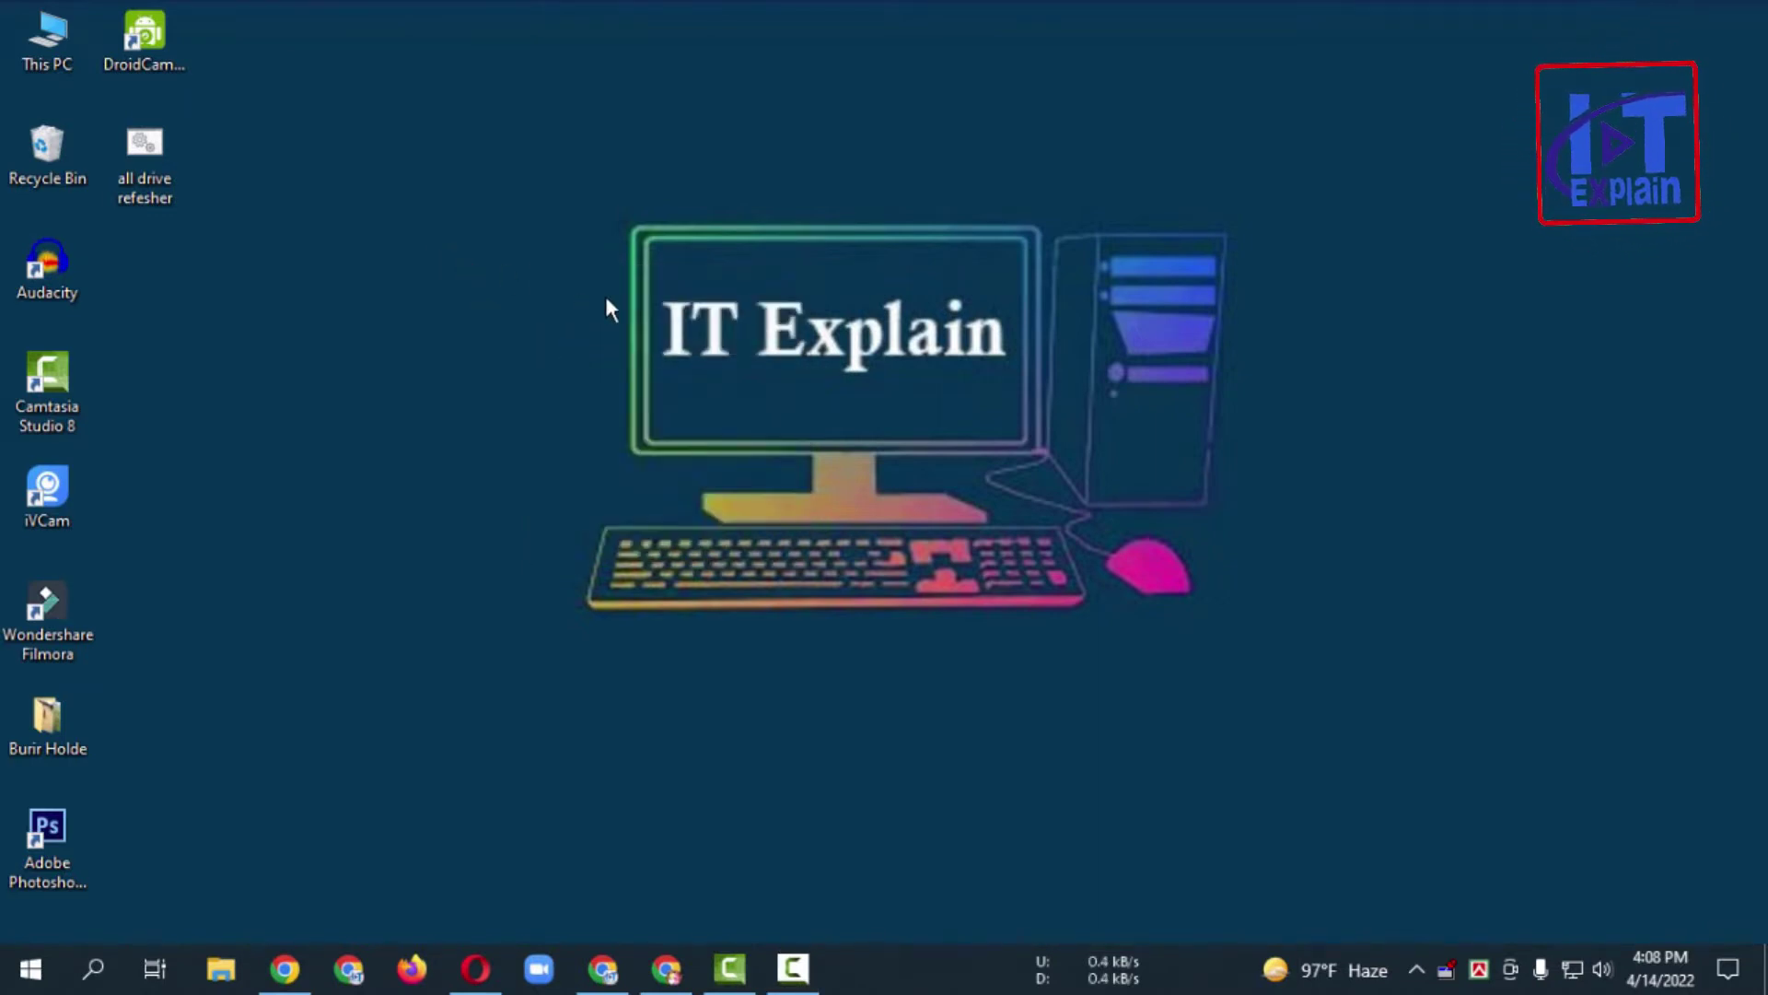
right_click(995, 315)
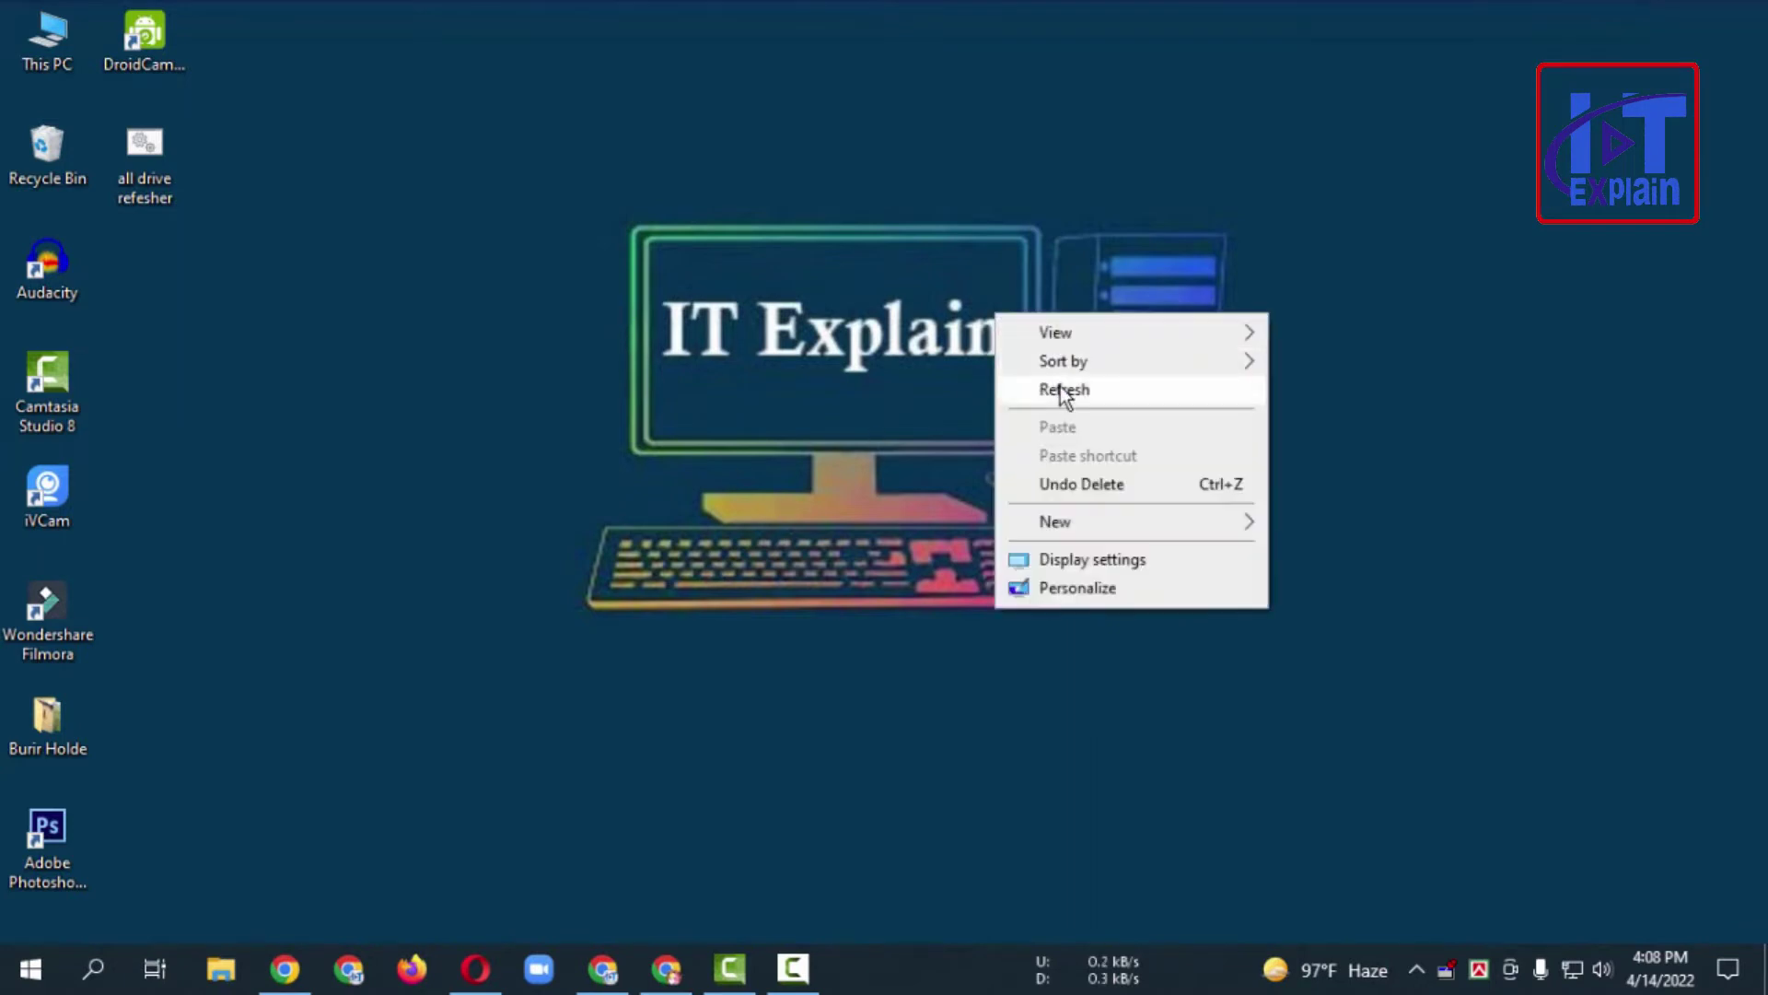
click(1059, 391)
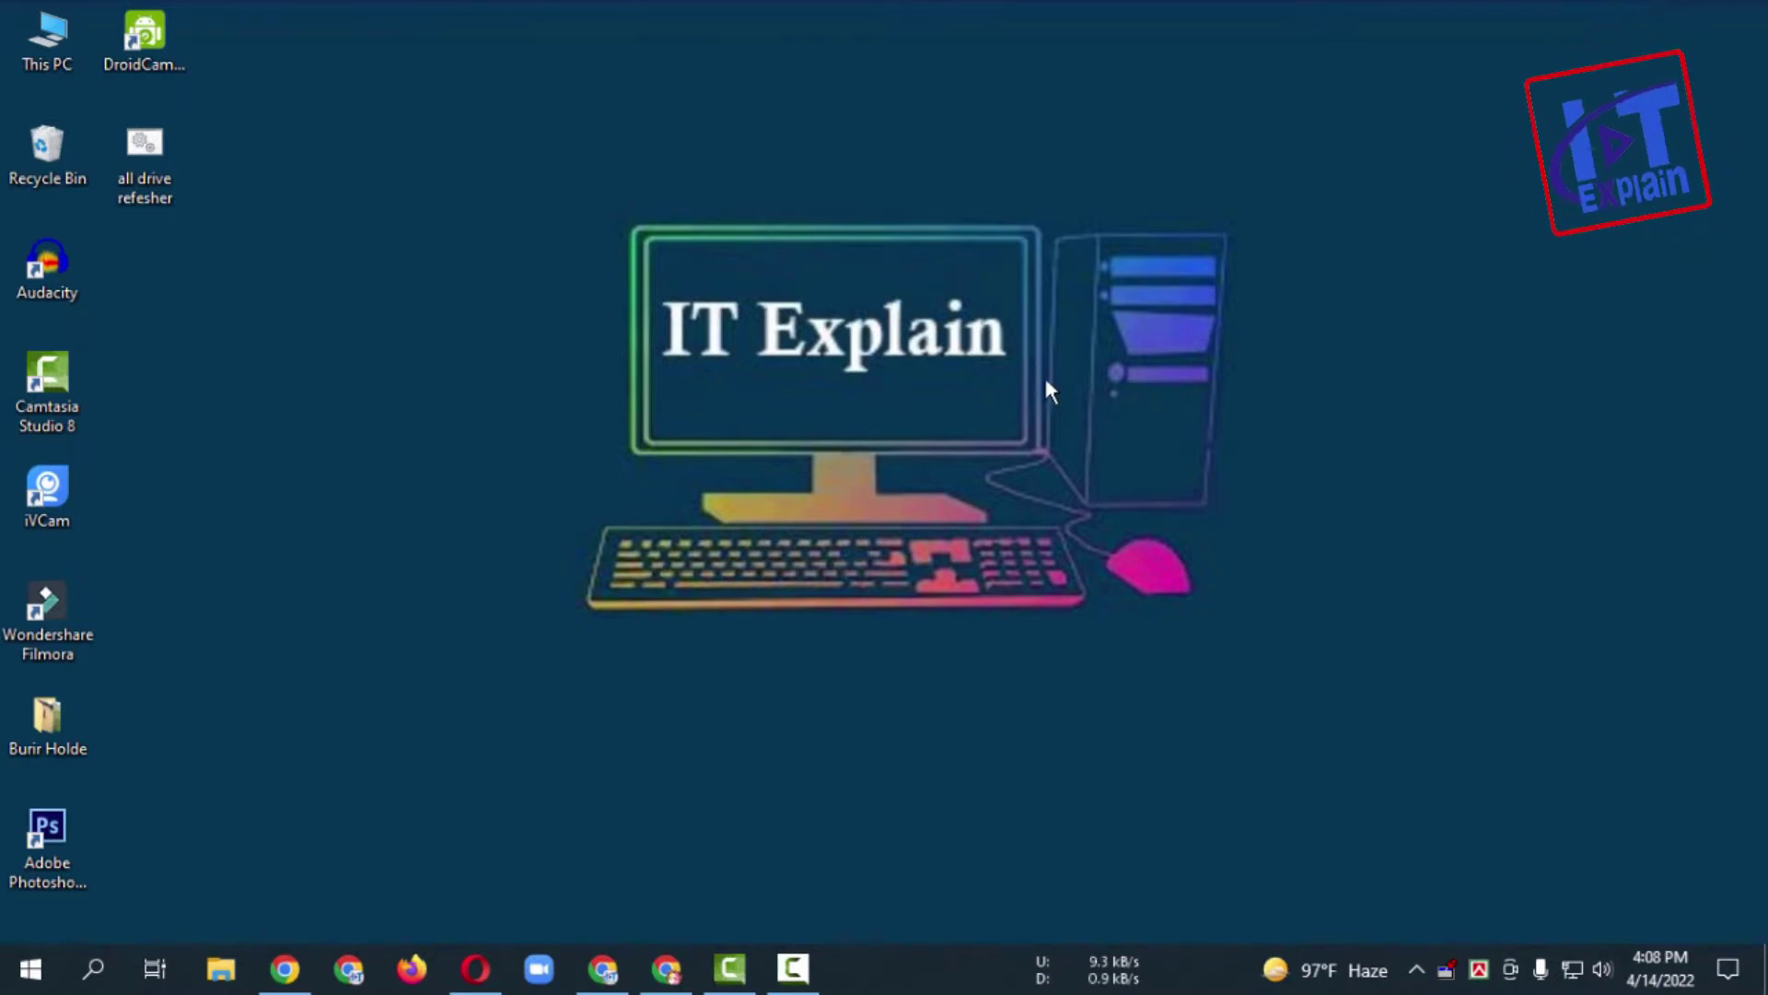
right_click(682, 254)
click(717, 313)
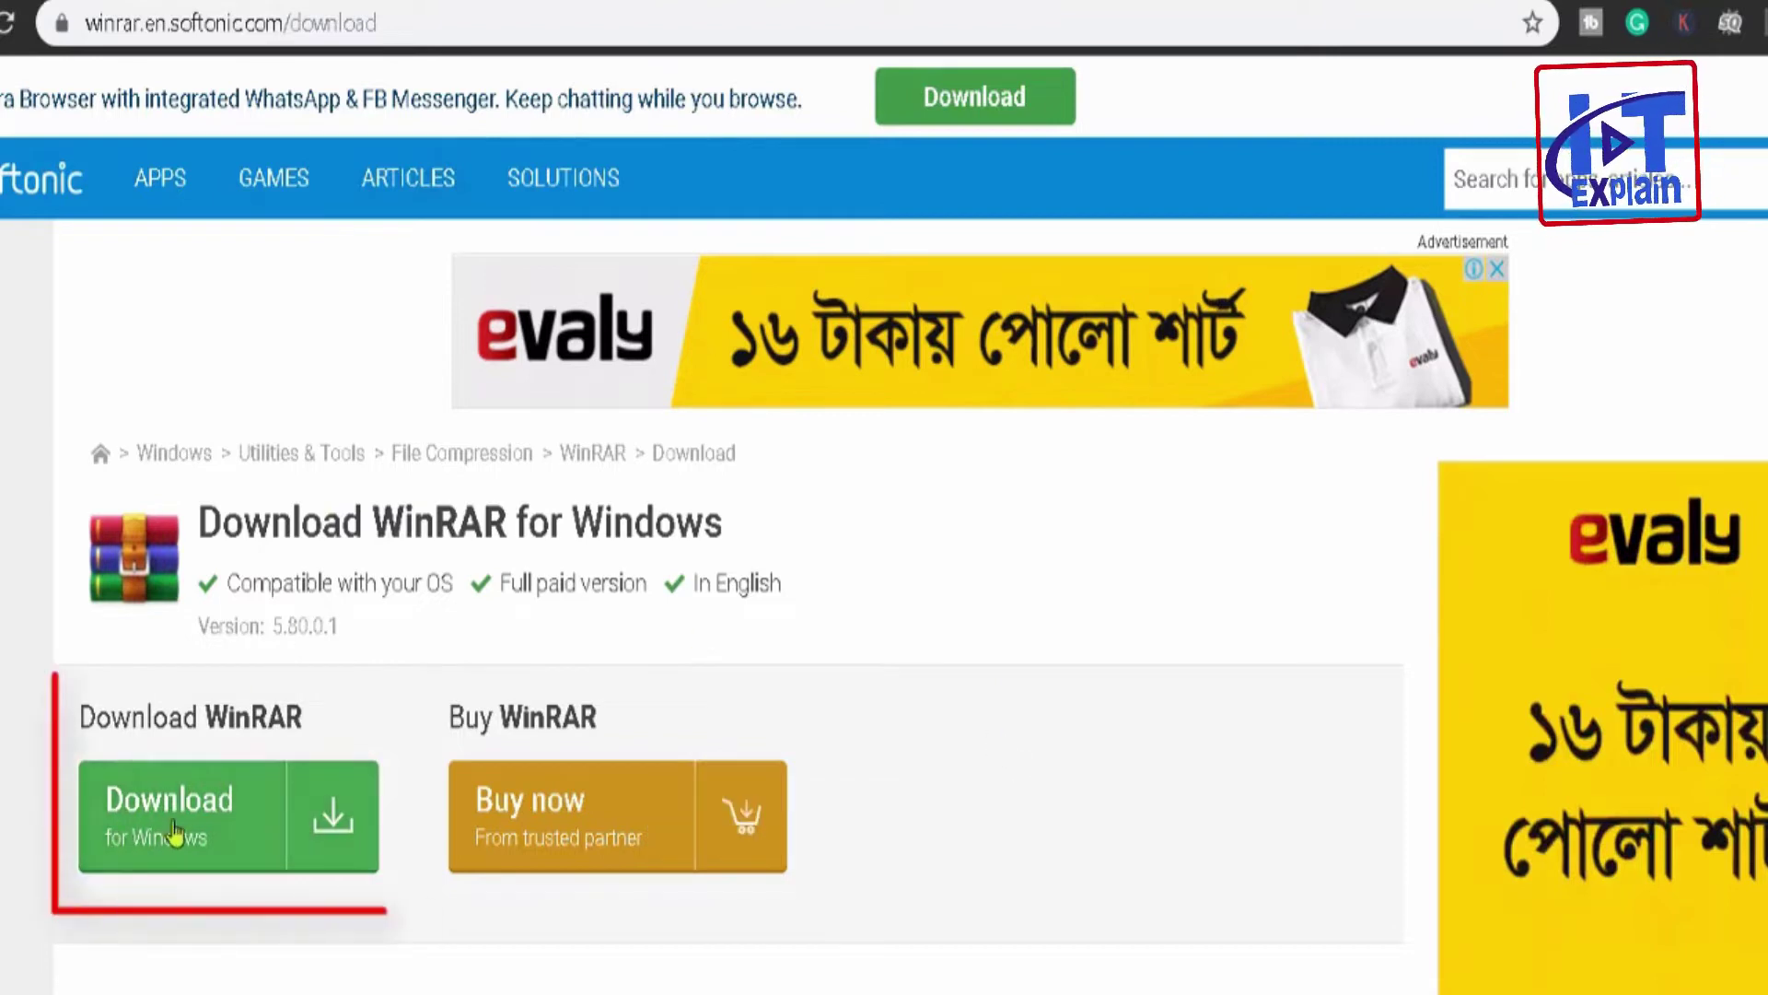
- Download WinRAR for Windows from the Softonic download page
click(181, 833)
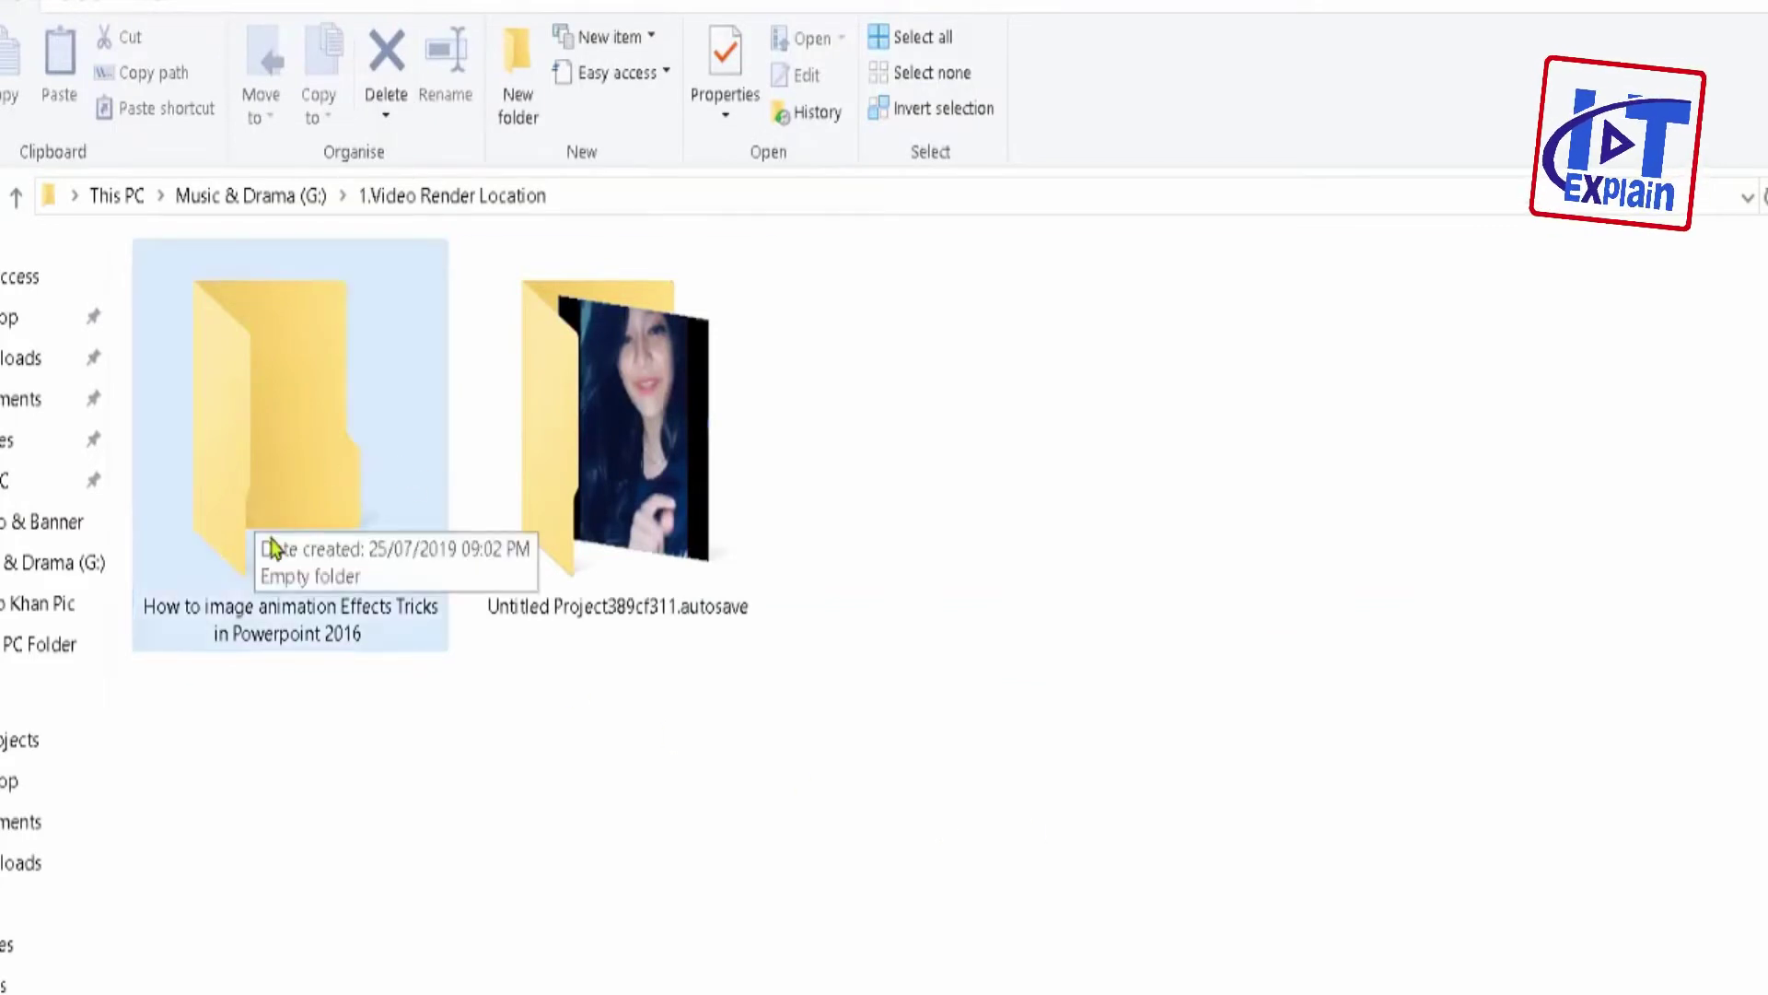
right_click(446, 798)
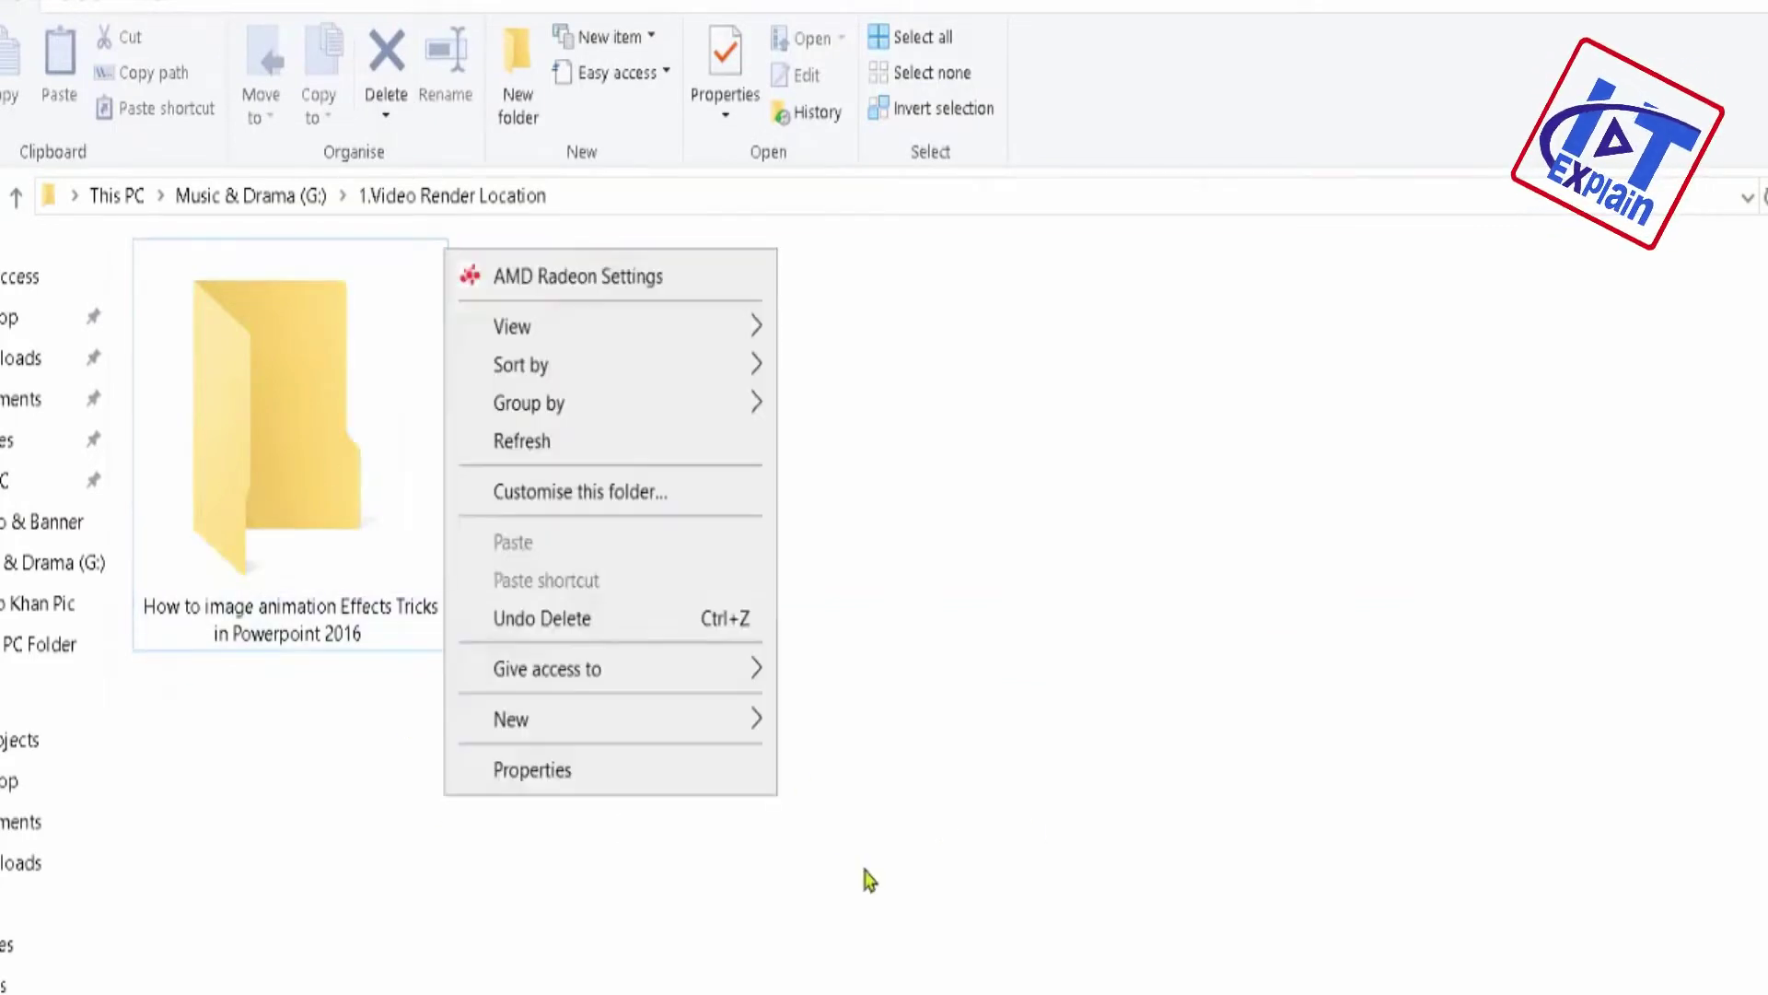
click(645, 441)
right_click(1267, 402)
click(1345, 603)
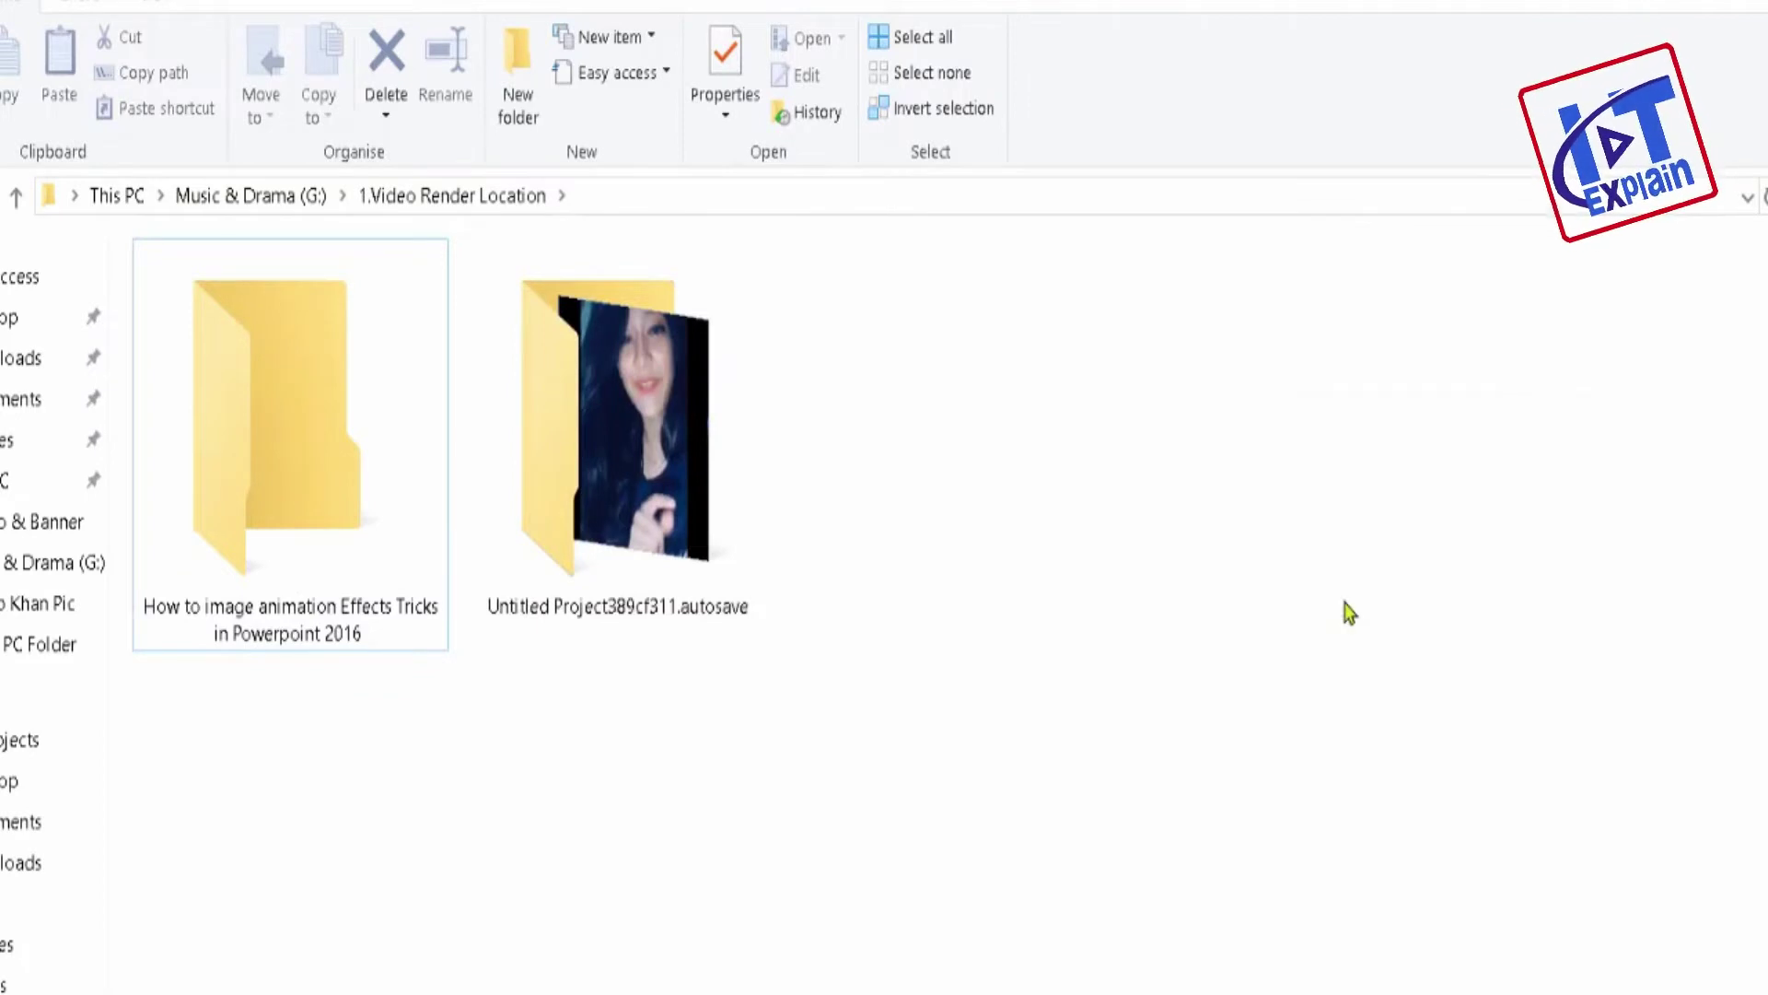
right_click(974, 324)
click(1038, 513)
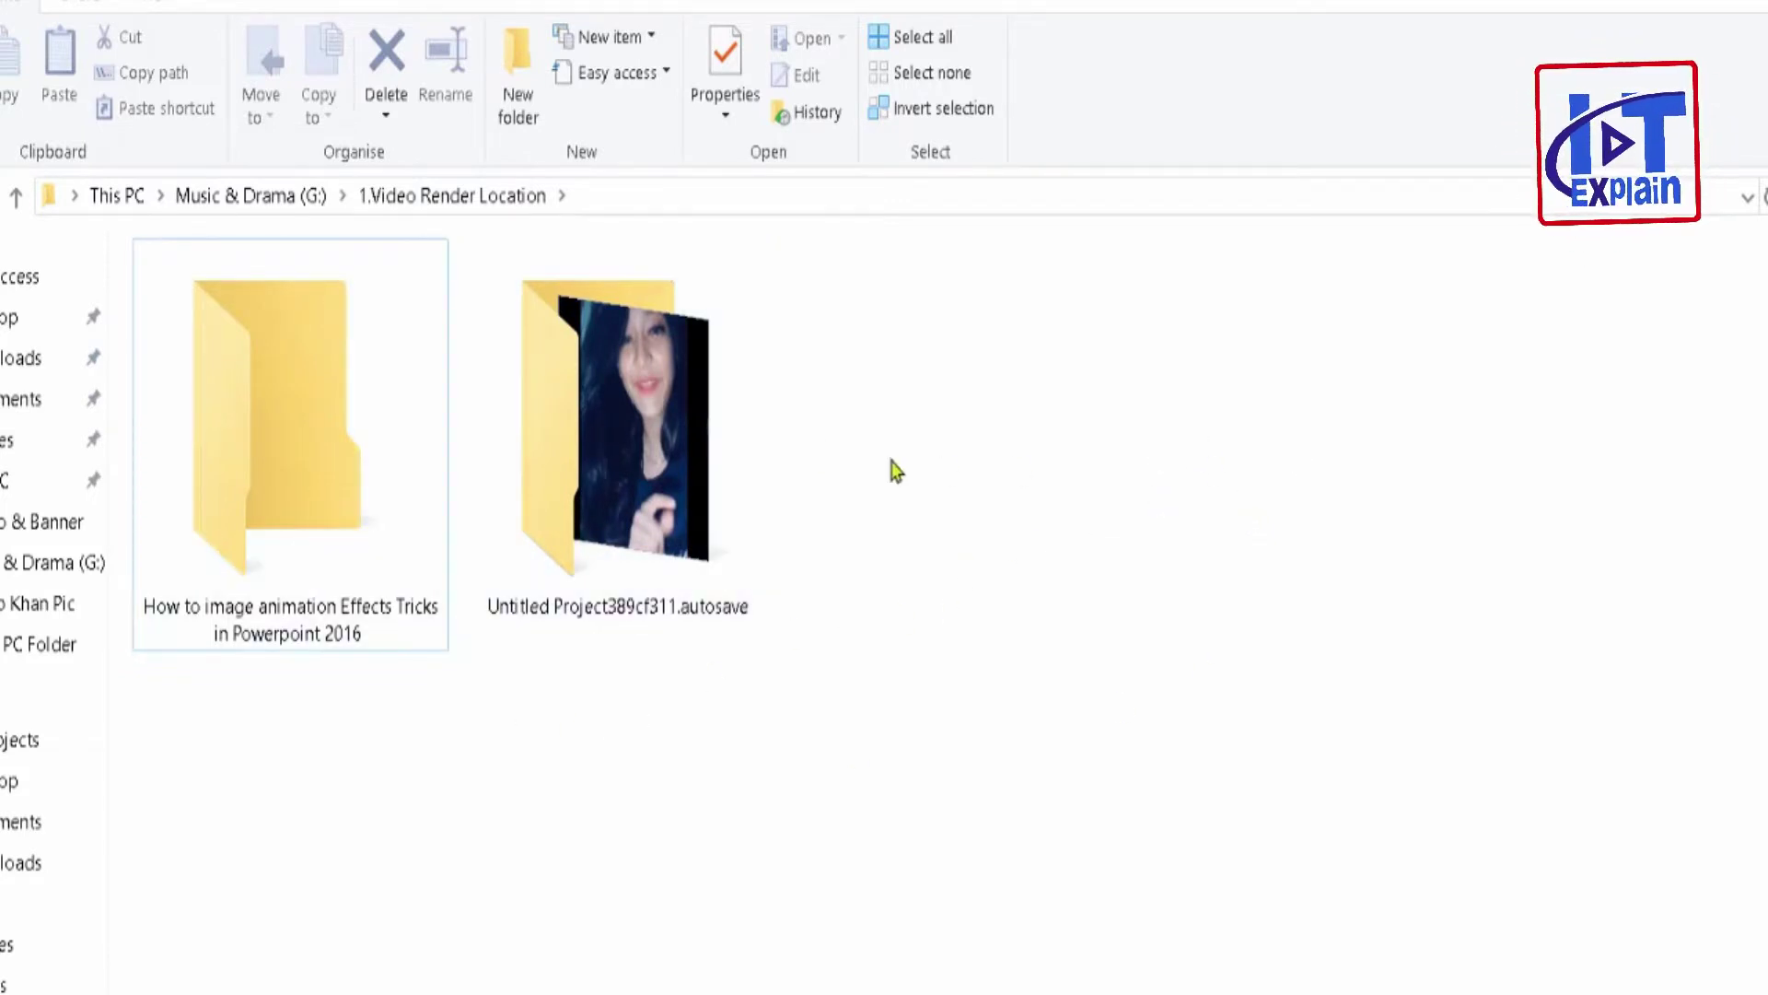
click(678, 477)
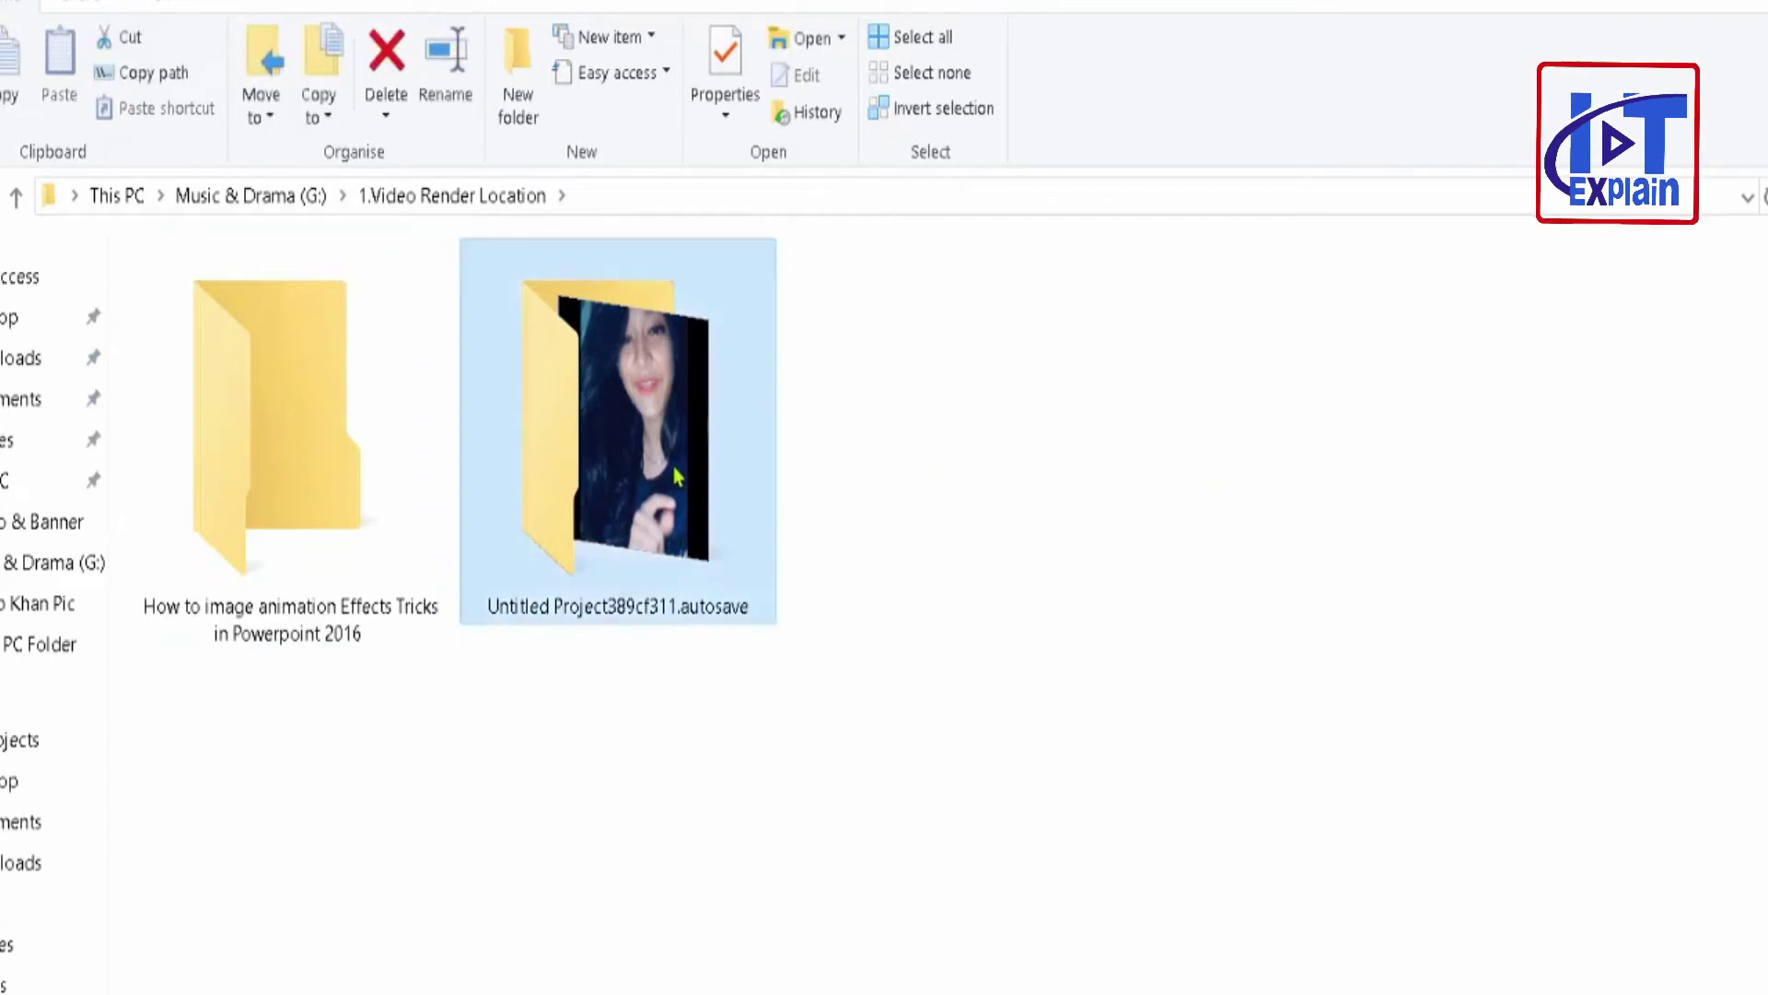
right_click(634, 410)
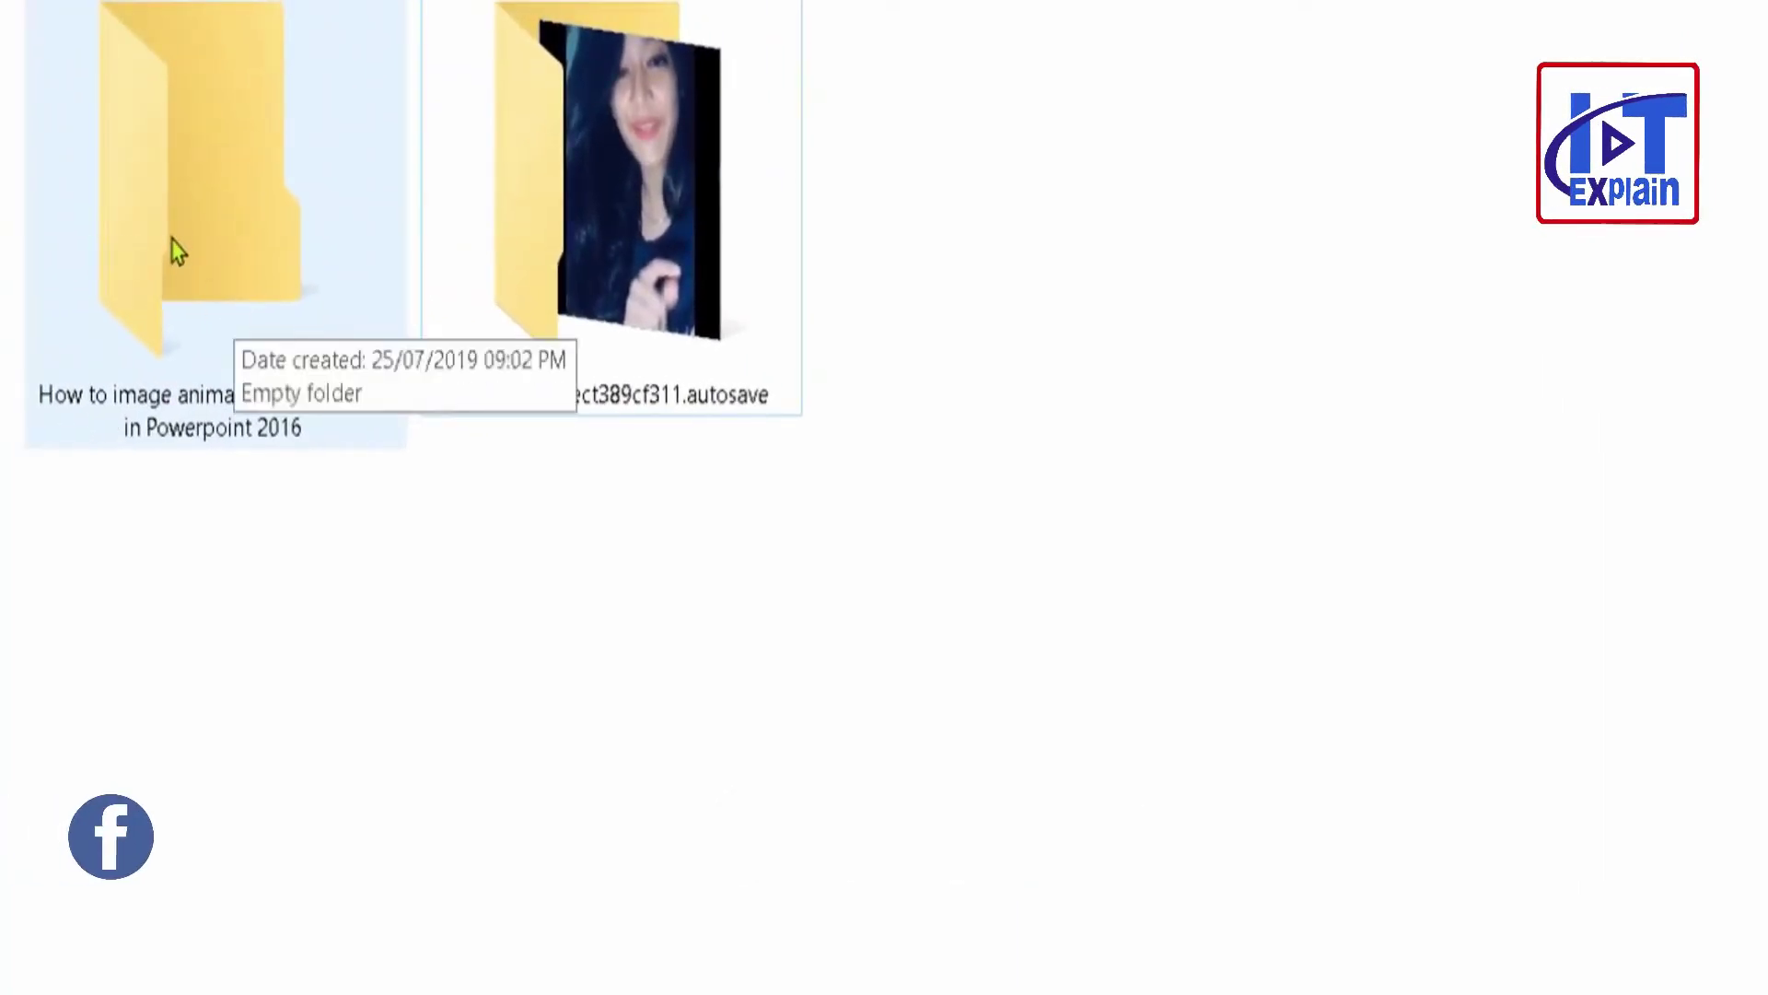
- Archive the "How to image animation Effects Tricks in Powerpoint 2016" folder as RAR with Delete files after archiving enabled
right_click(165, 101)
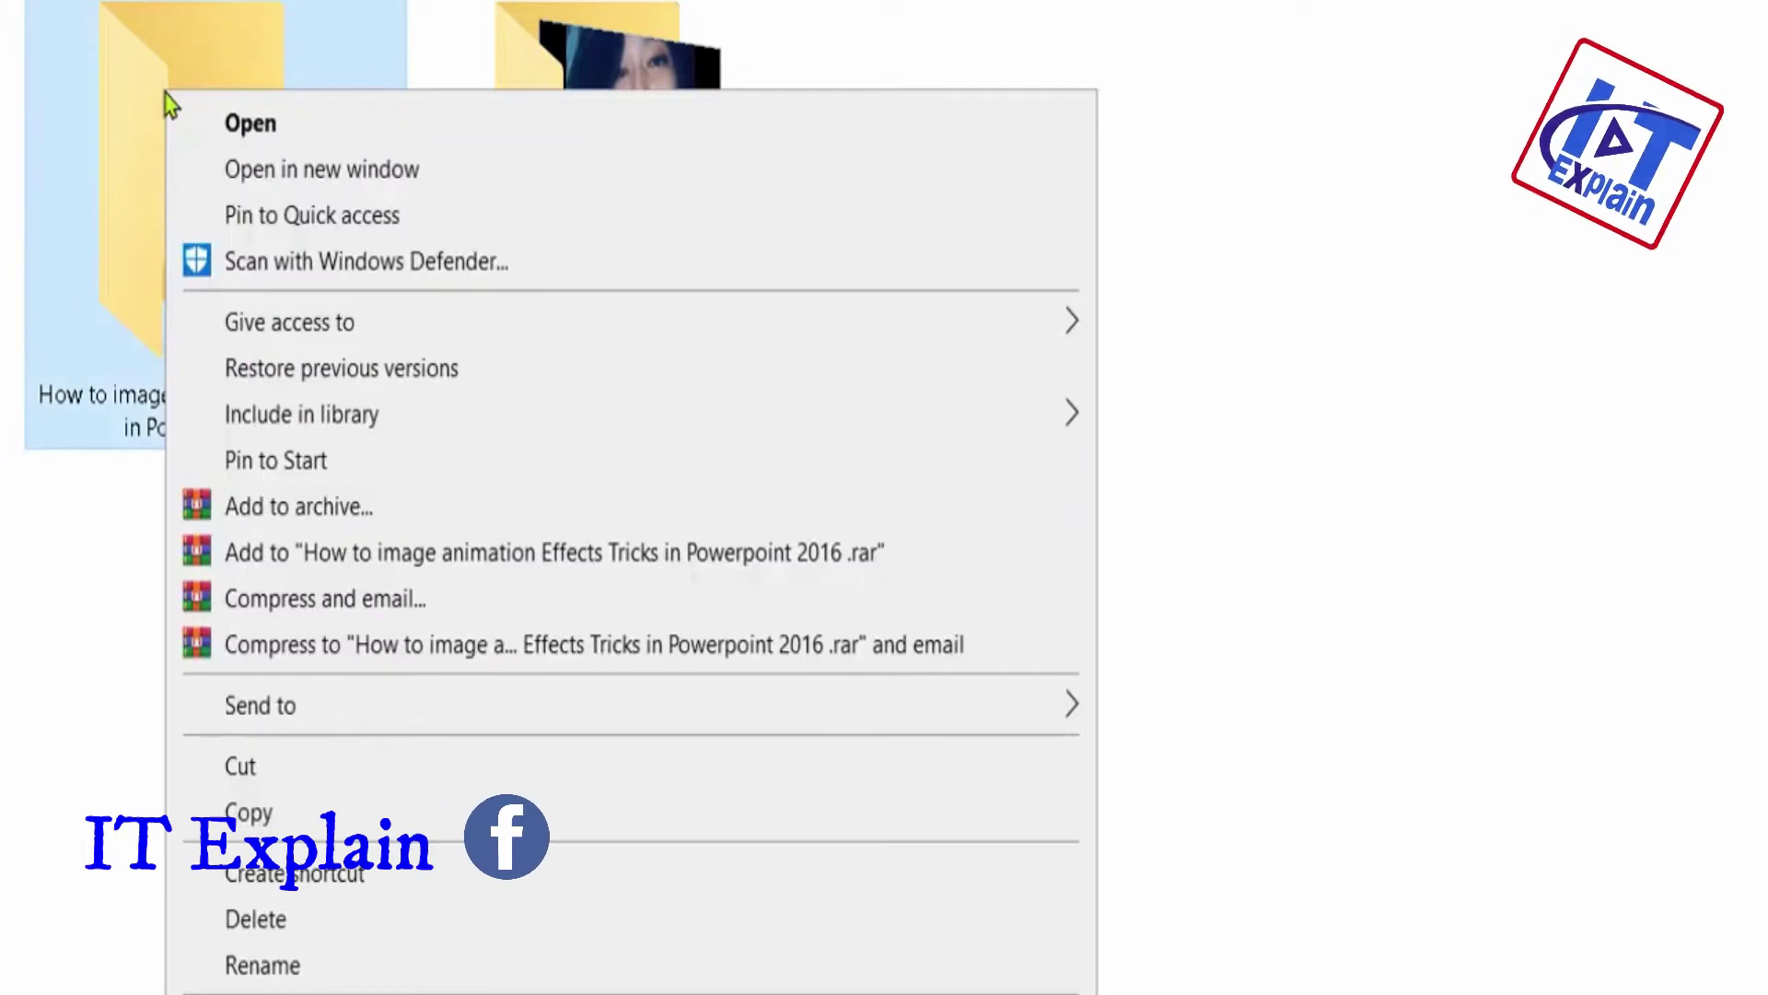
click(287, 521)
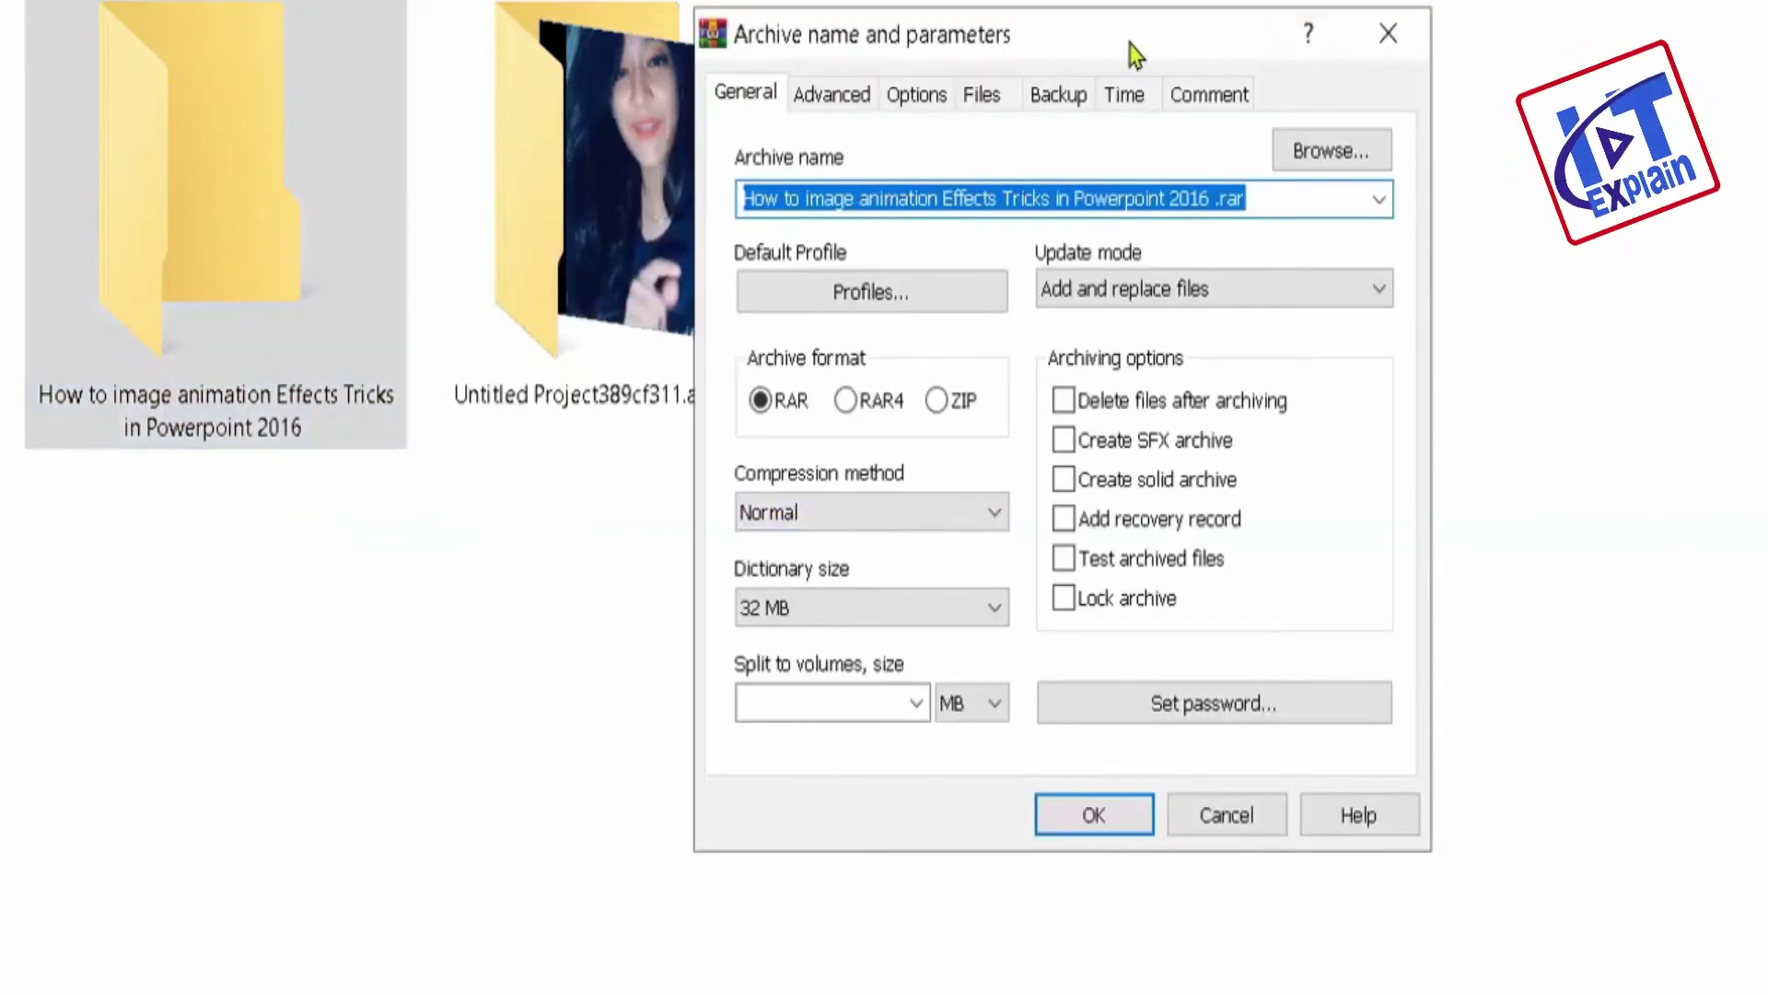
drag(1133, 48, 899, 38)
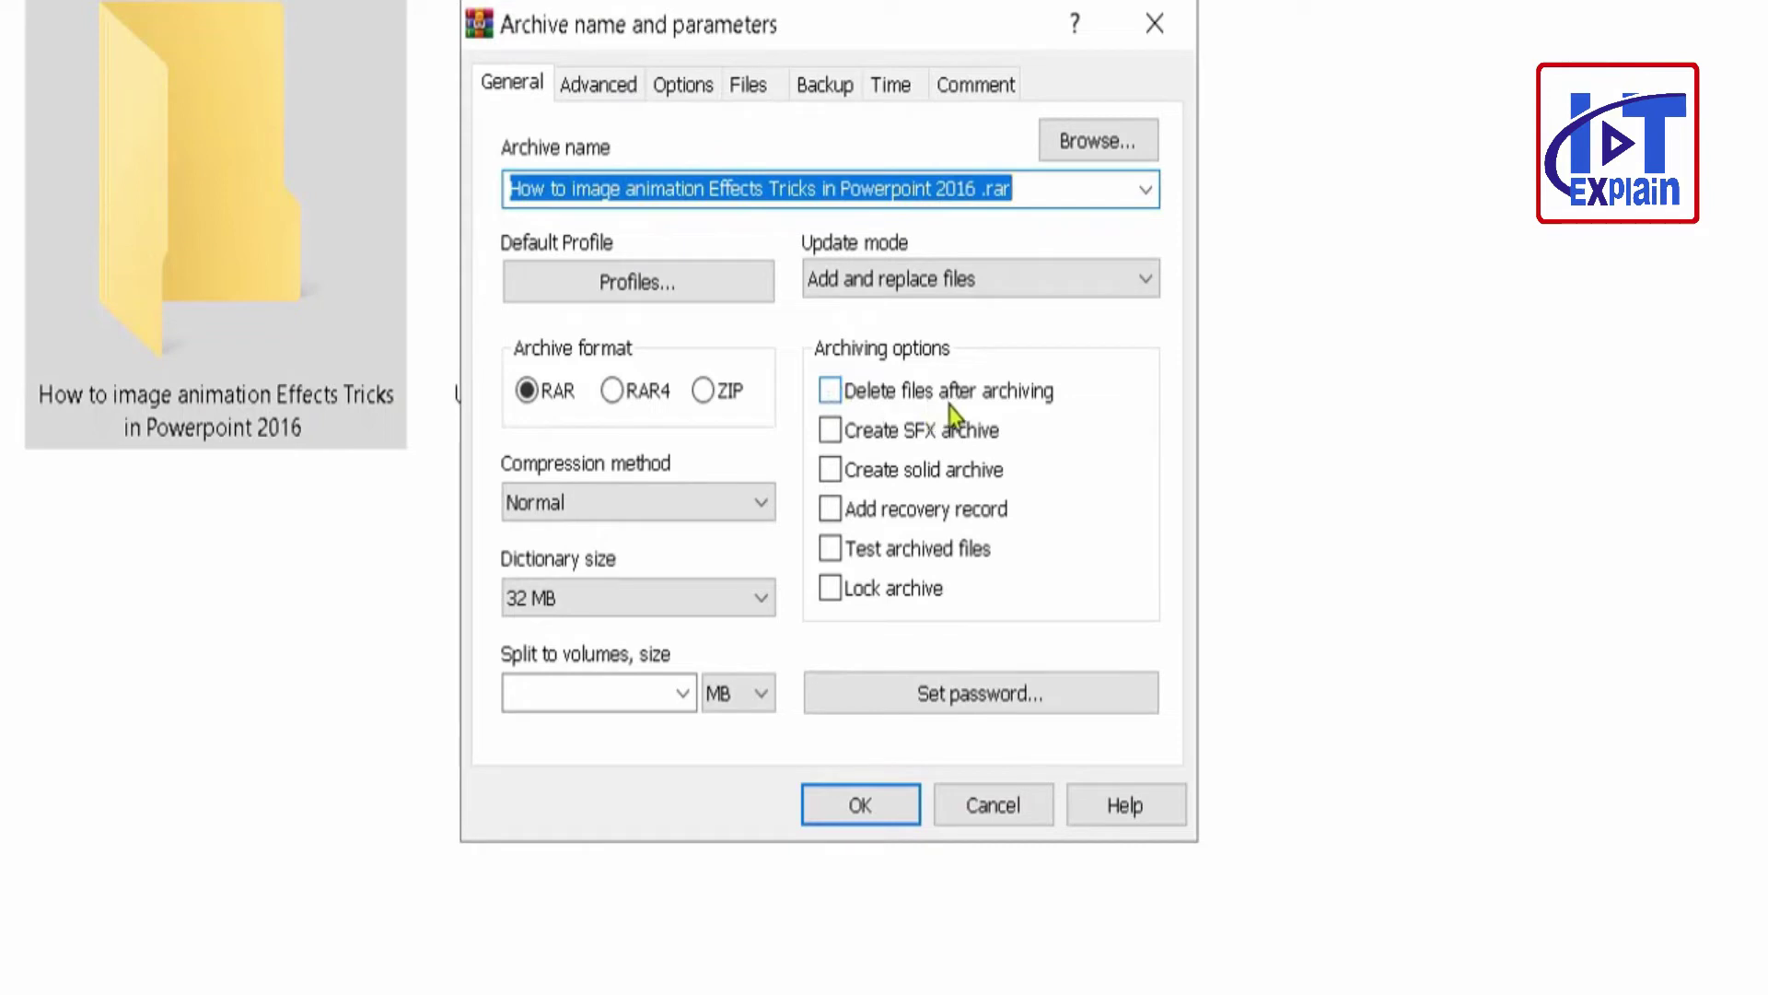
click(830, 392)
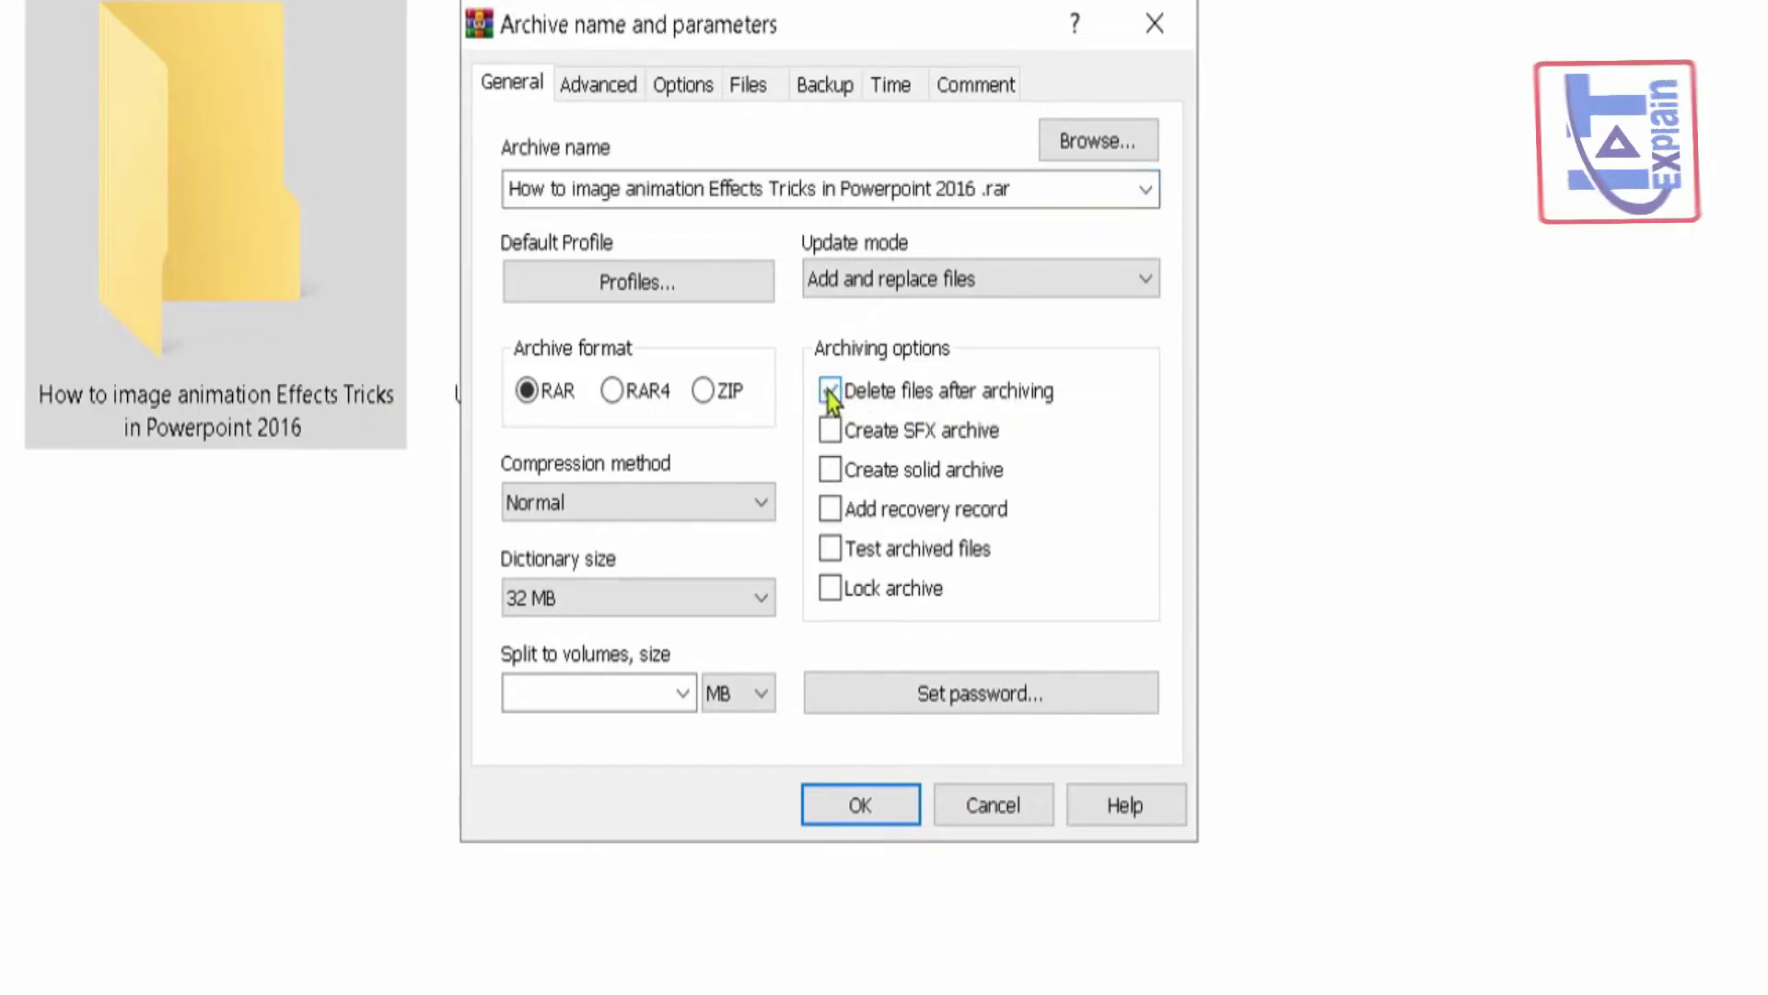
click(857, 806)
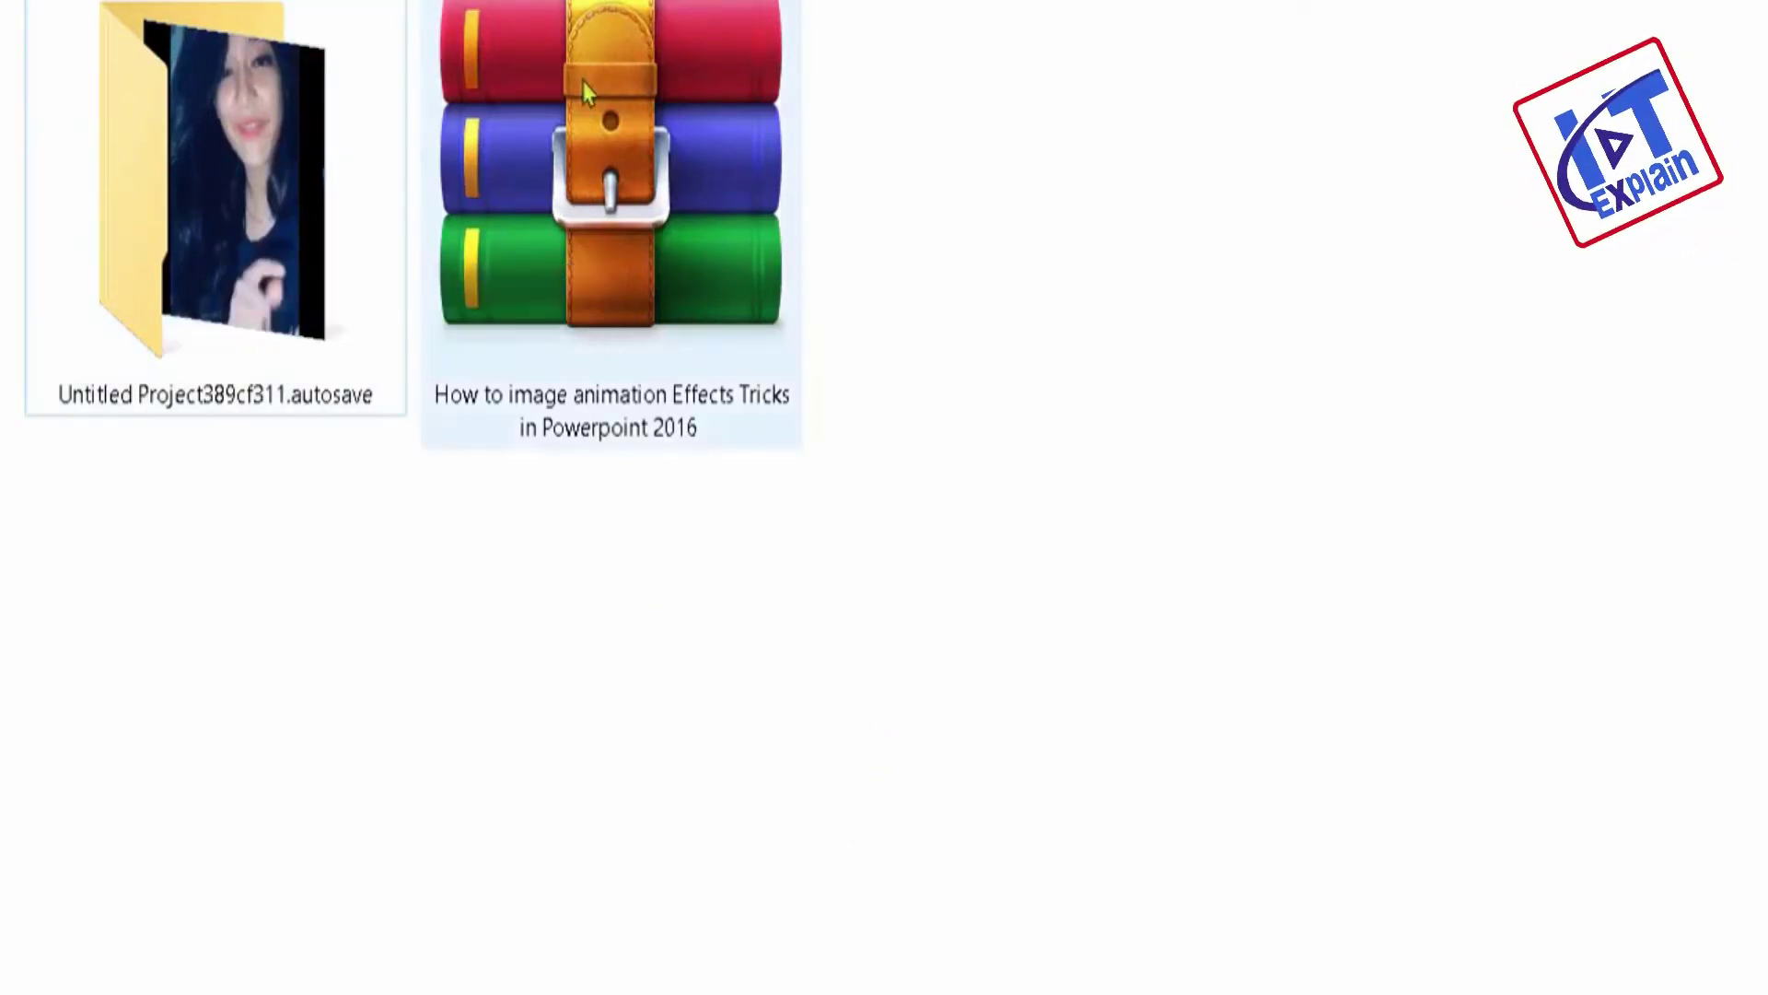
- Delete the "How to image animation Effects Tricks in Powerpoint 2016" RAR archive from the folder
mouse_move(633, 232)
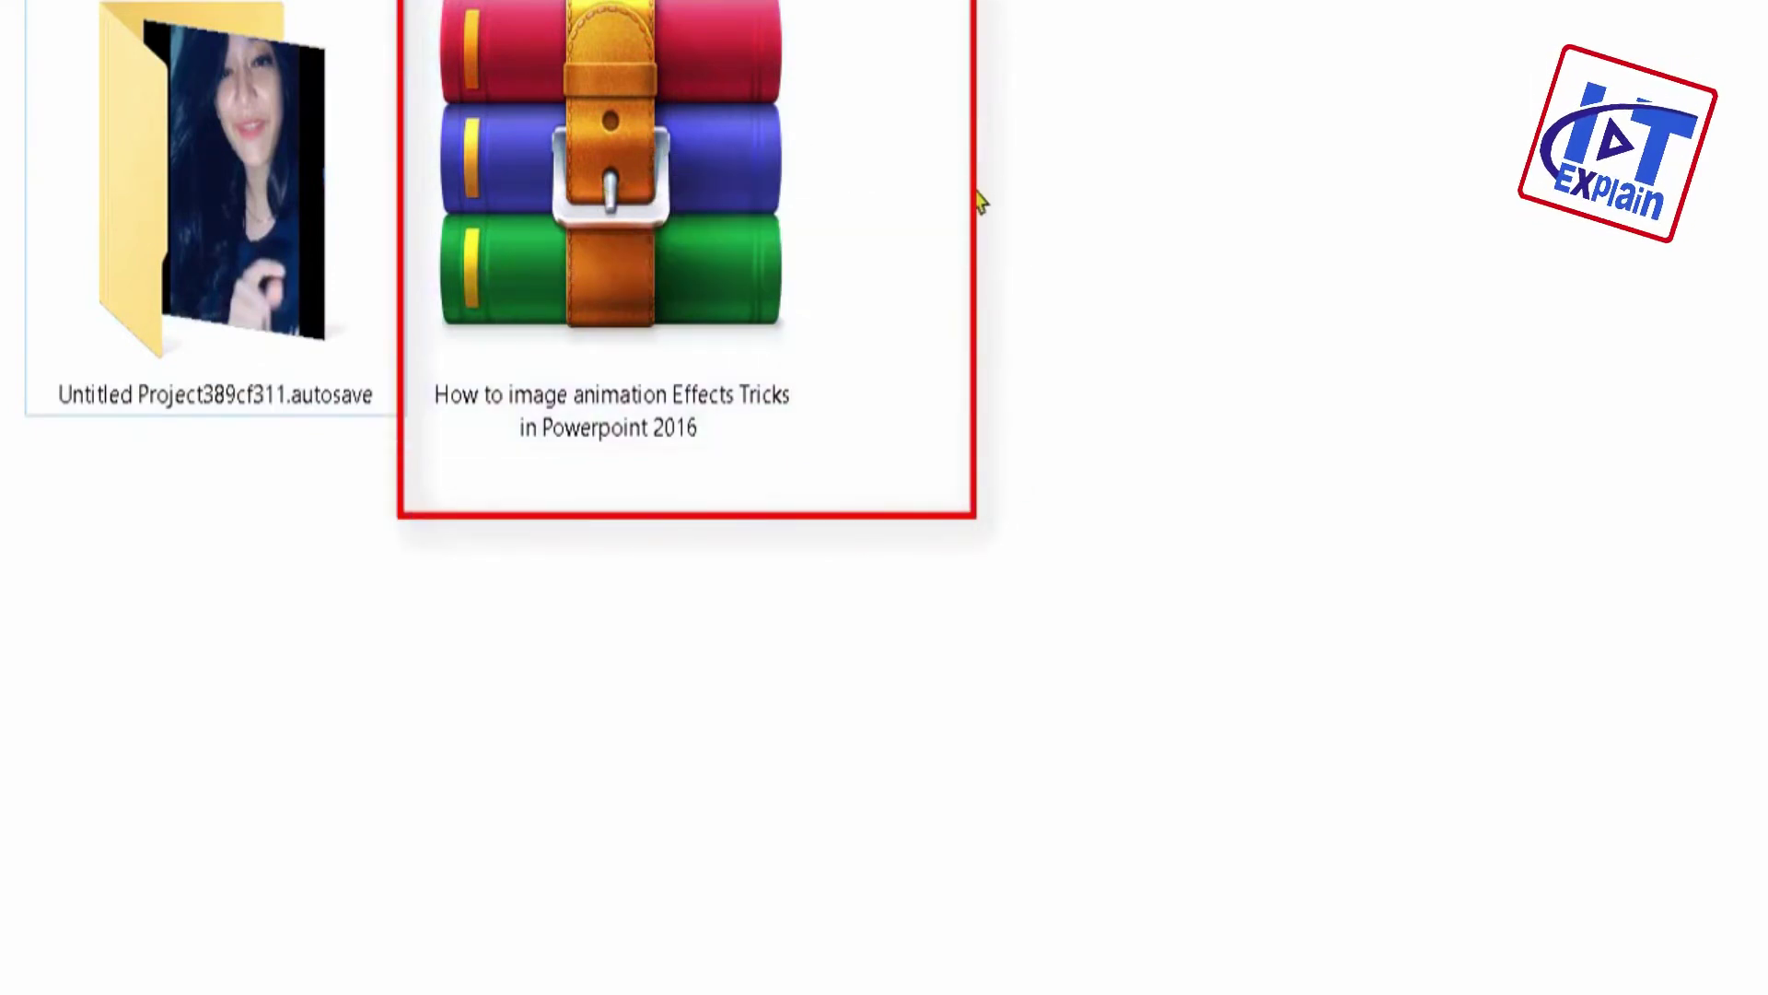
mouse_move(617, 152)
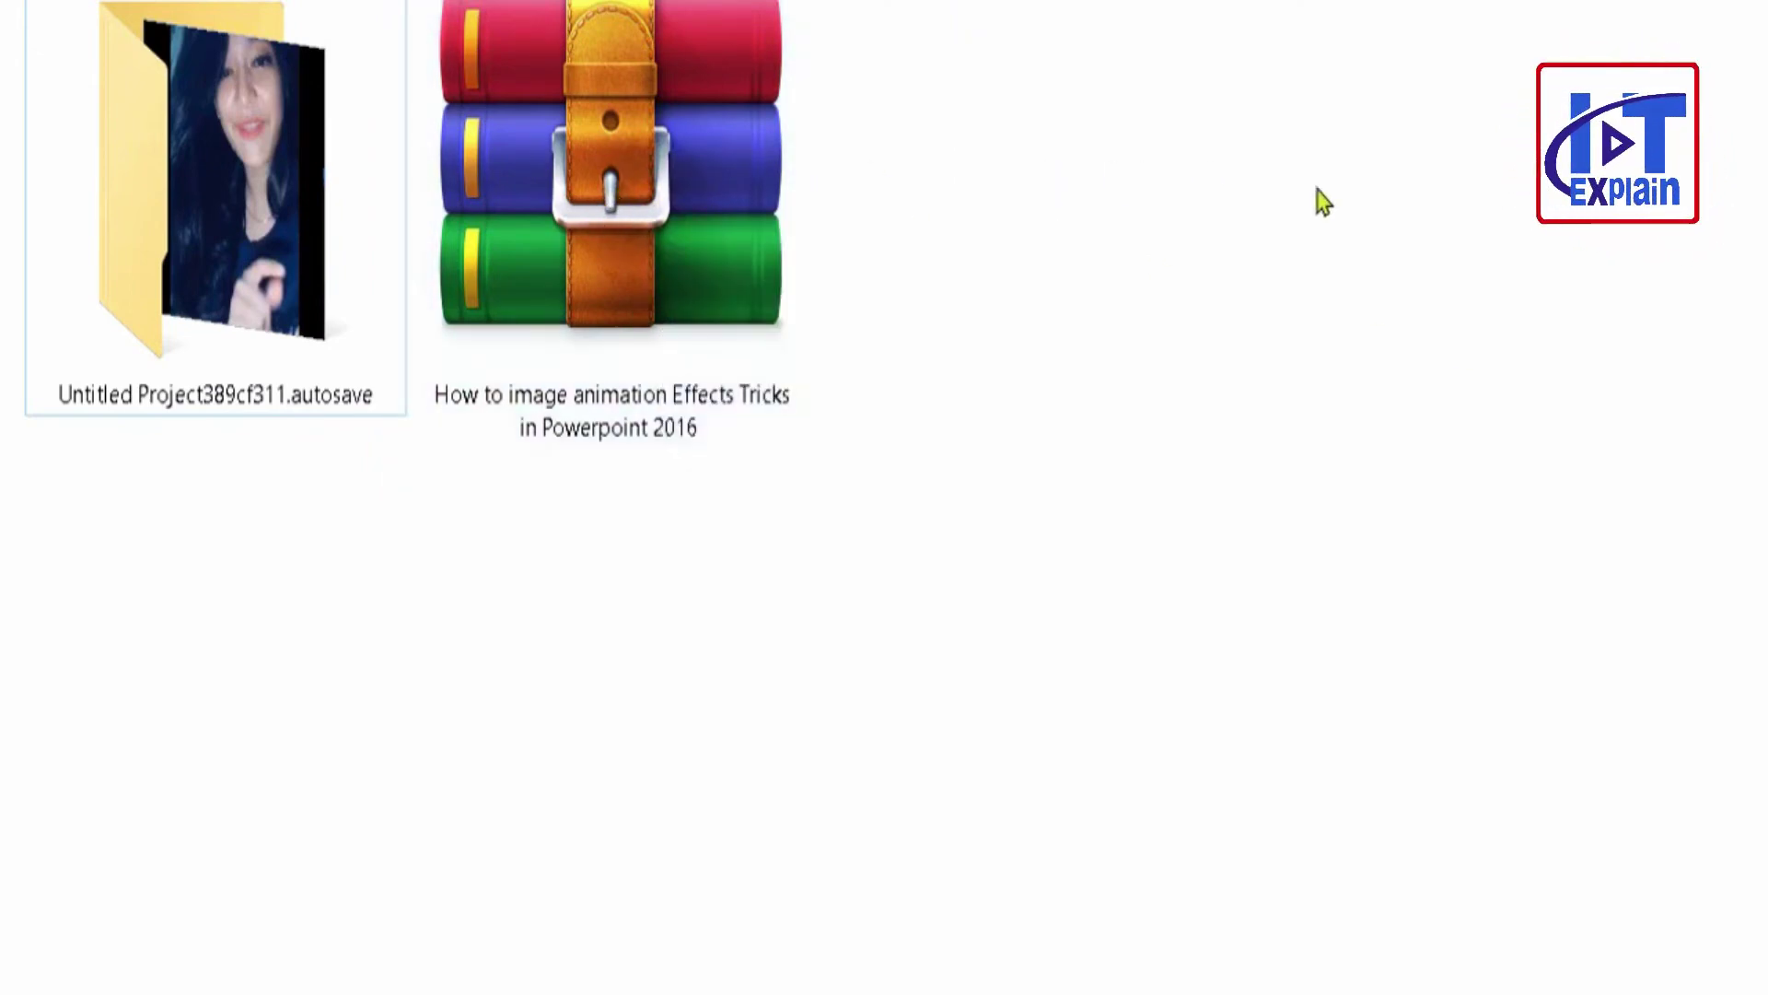
right_click(650, 196)
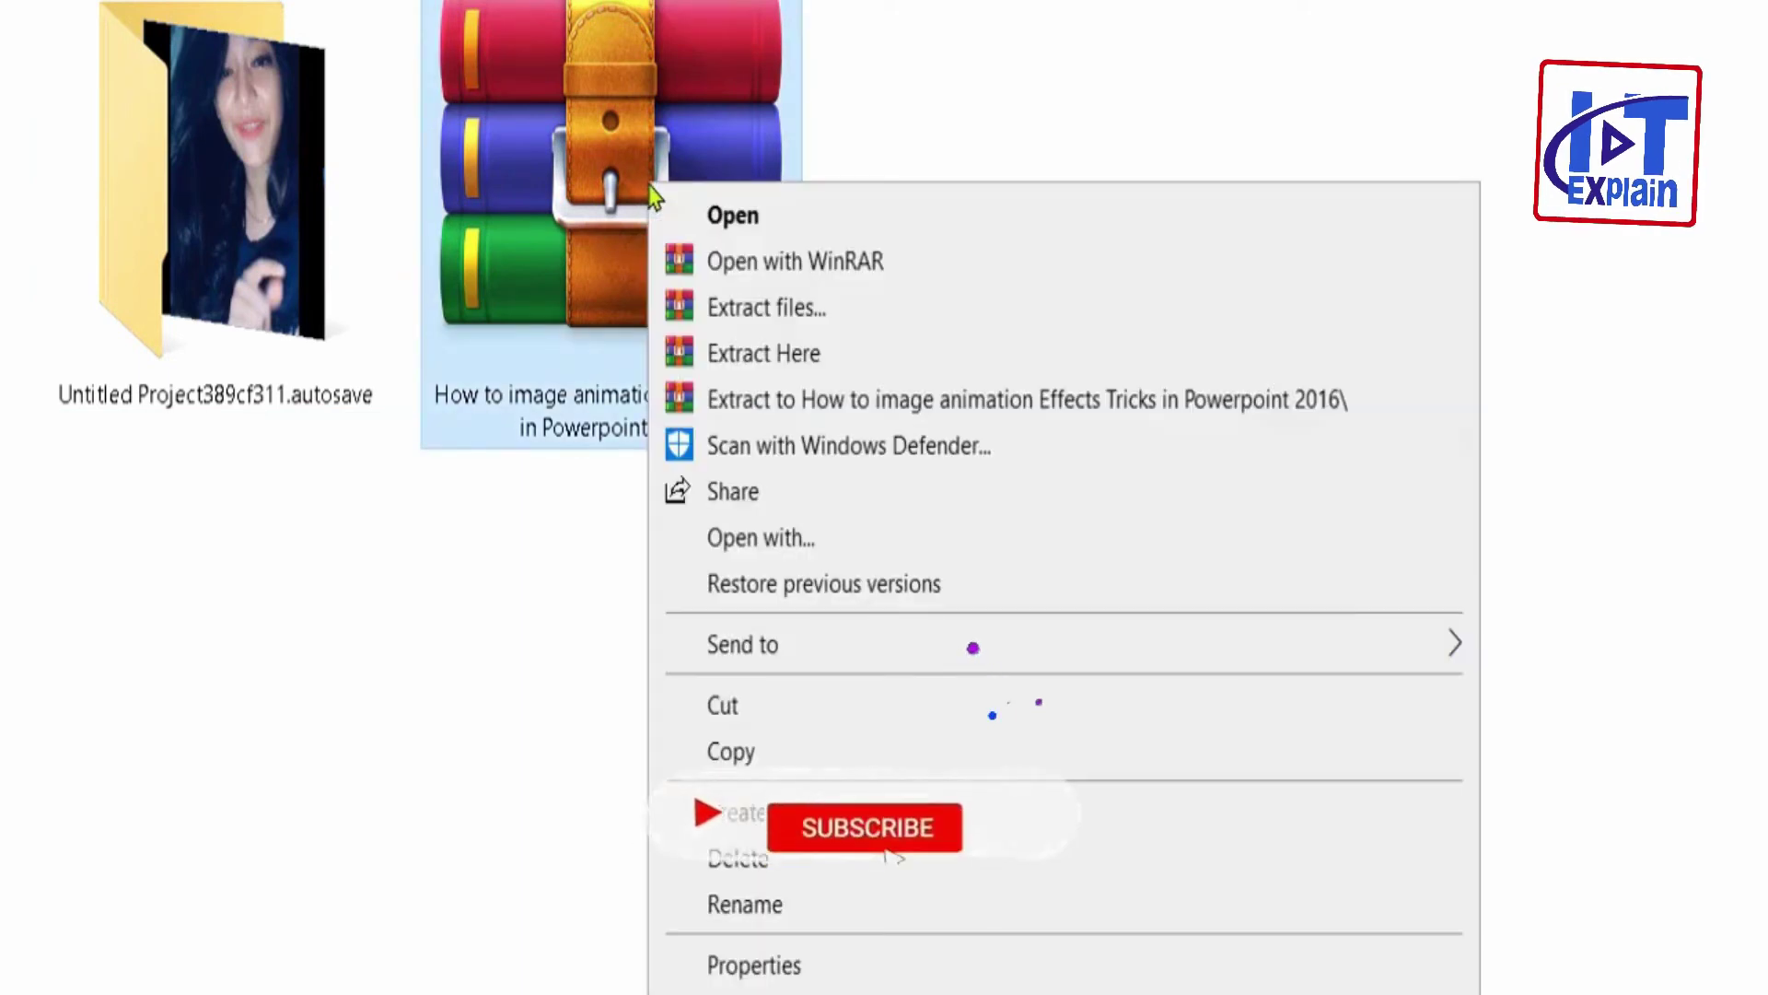
click(816, 858)
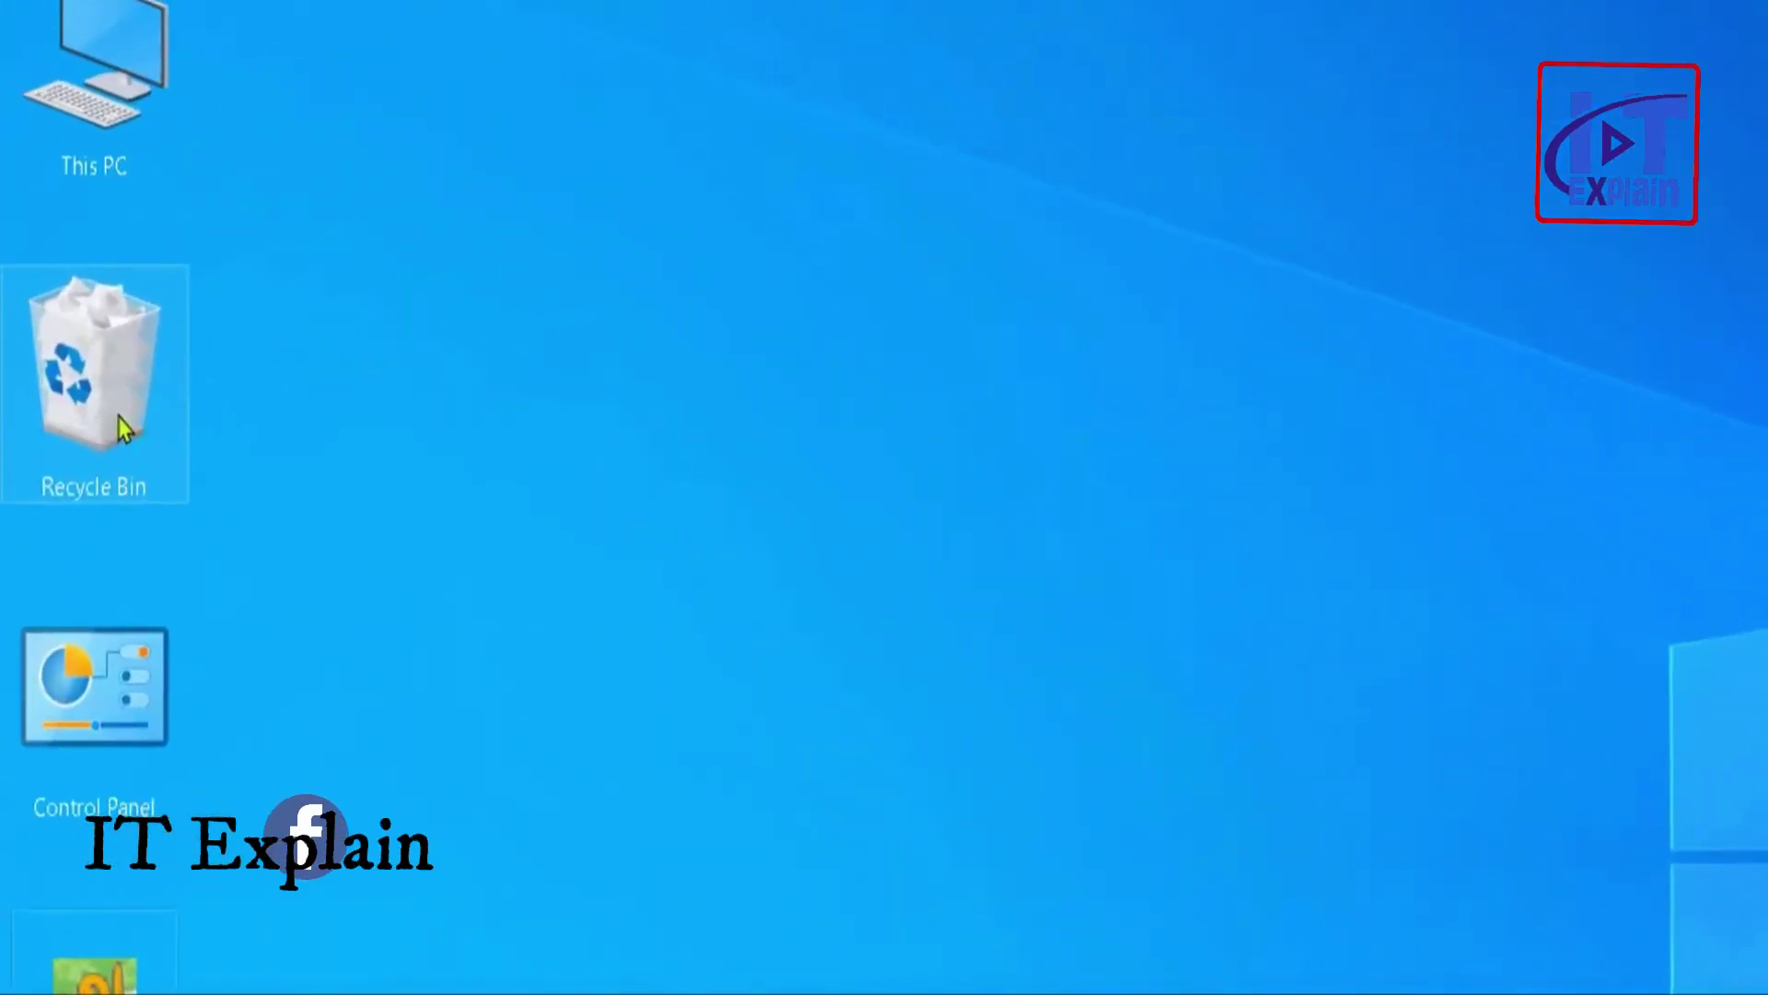
- Open the Recycle Bin and permanently delete all of its items, including the RAR archive
right_click(118, 414)
click(118, 367)
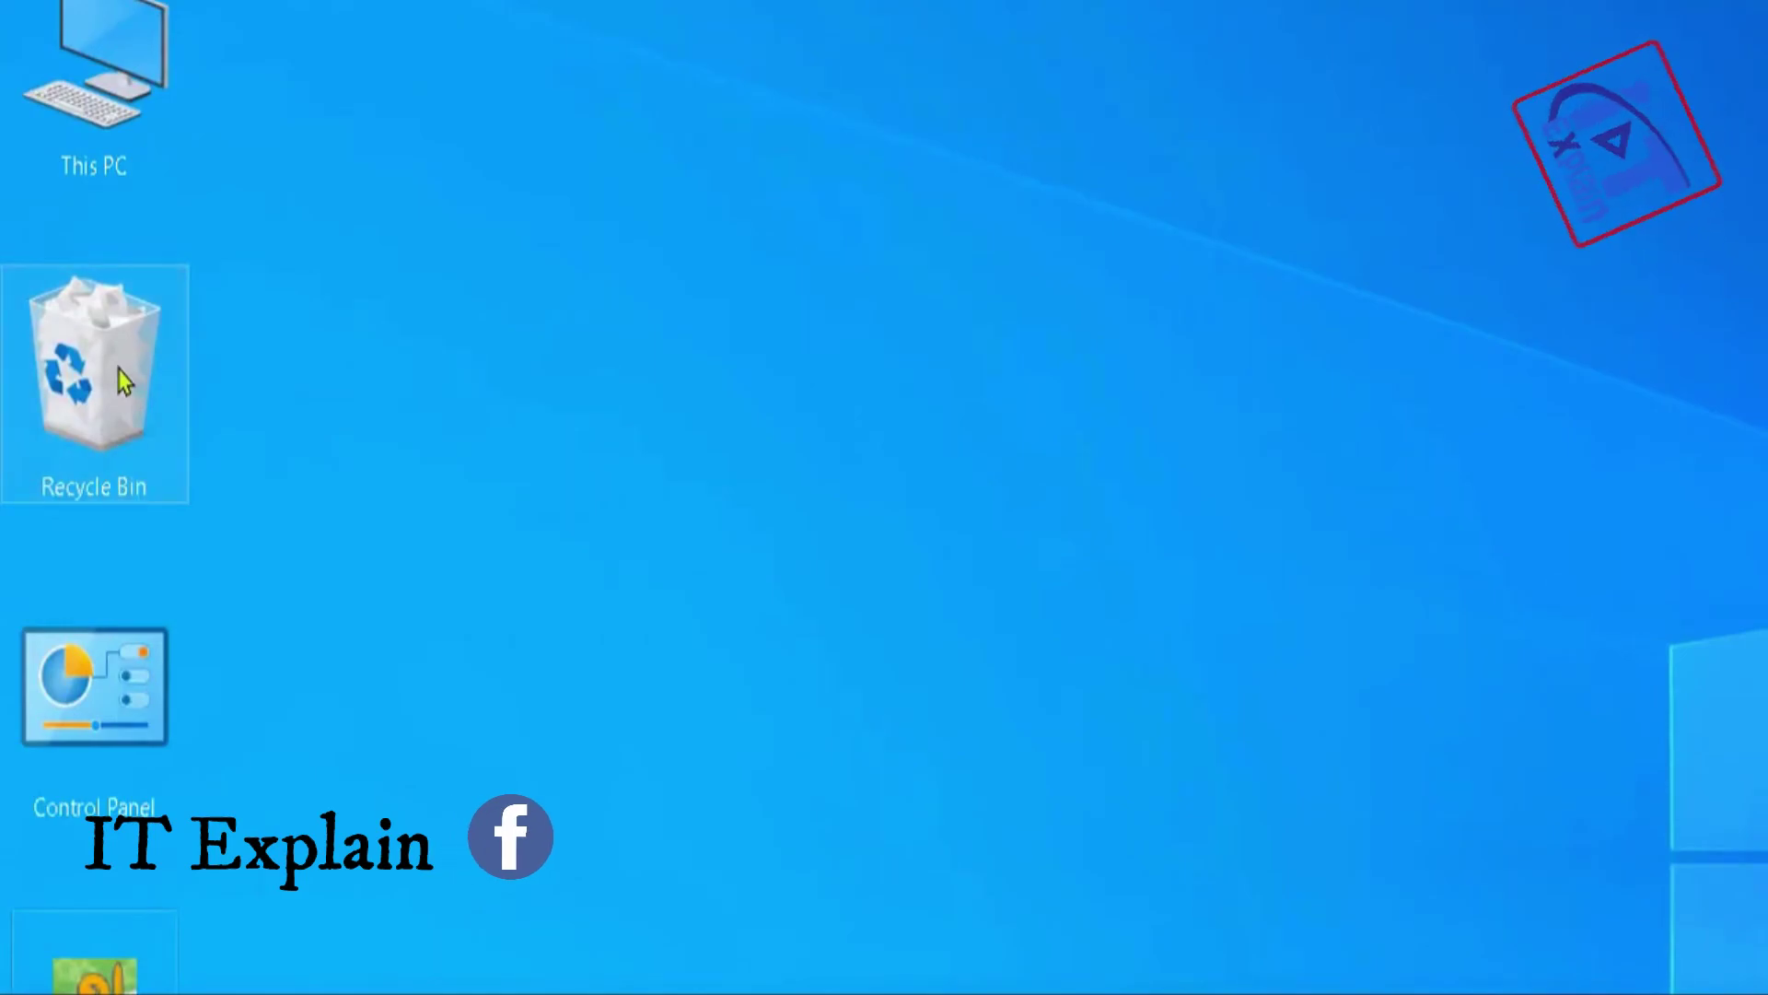
double_click(124, 382)
drag(417, 792, 1209, 497)
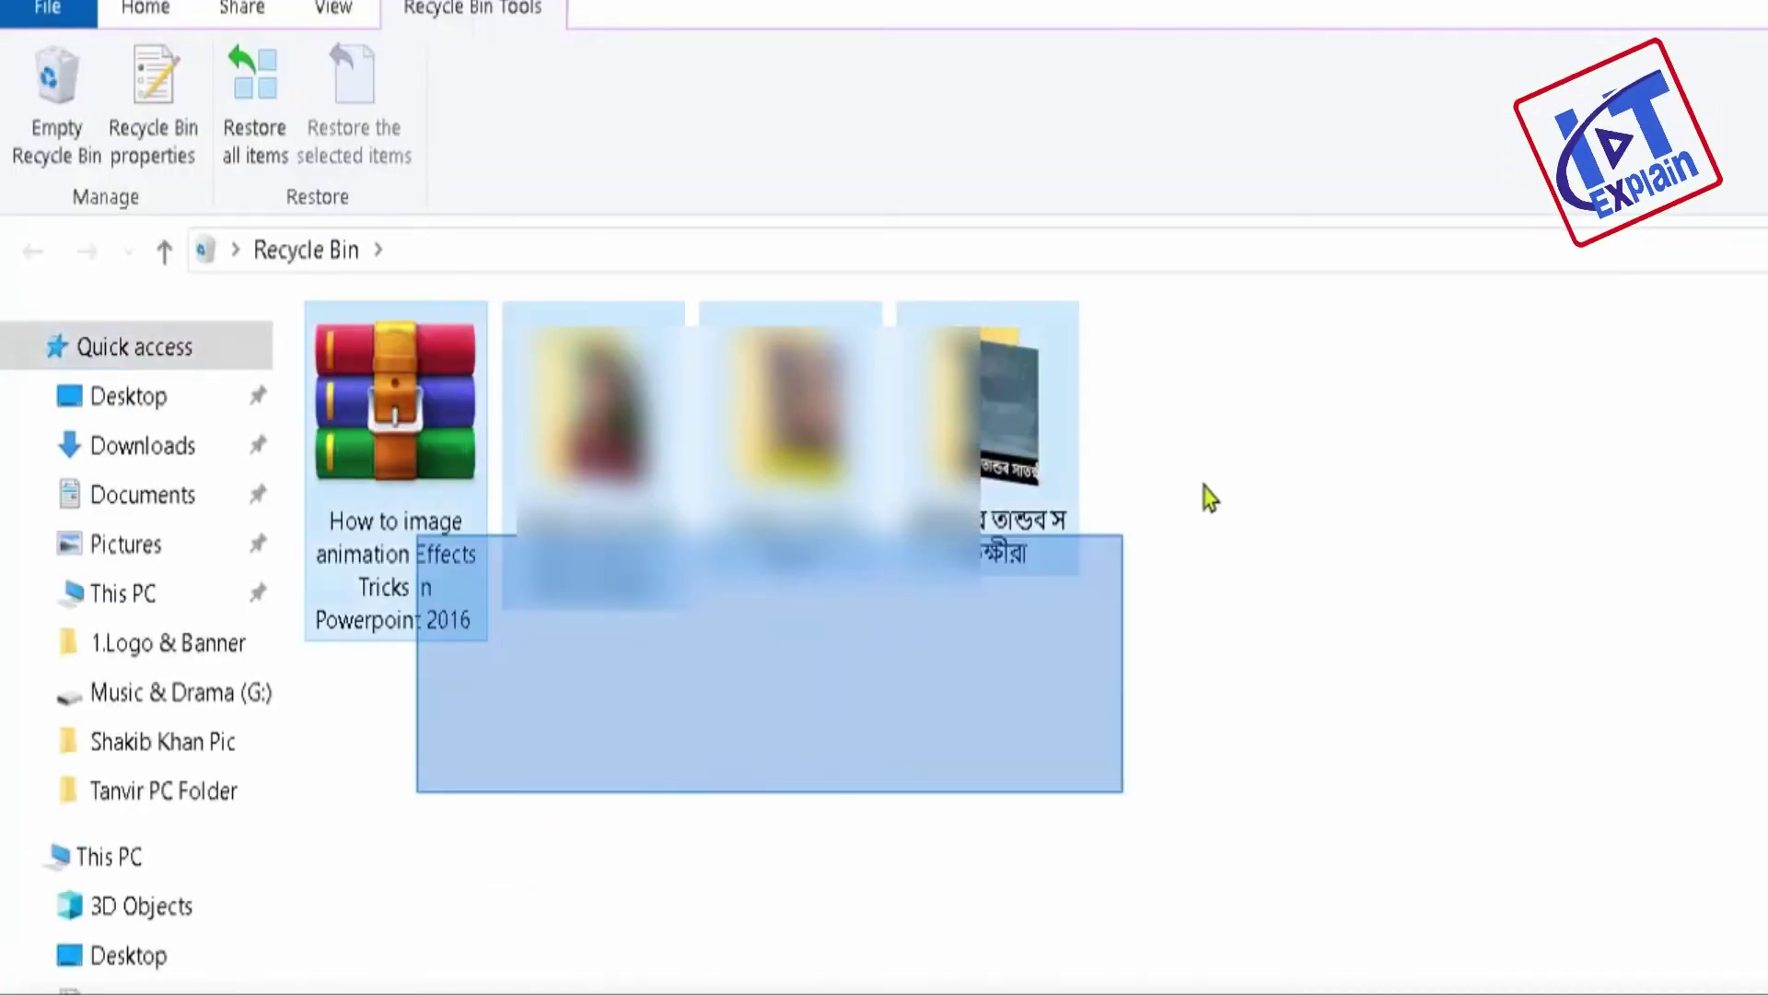
right_click(981, 423)
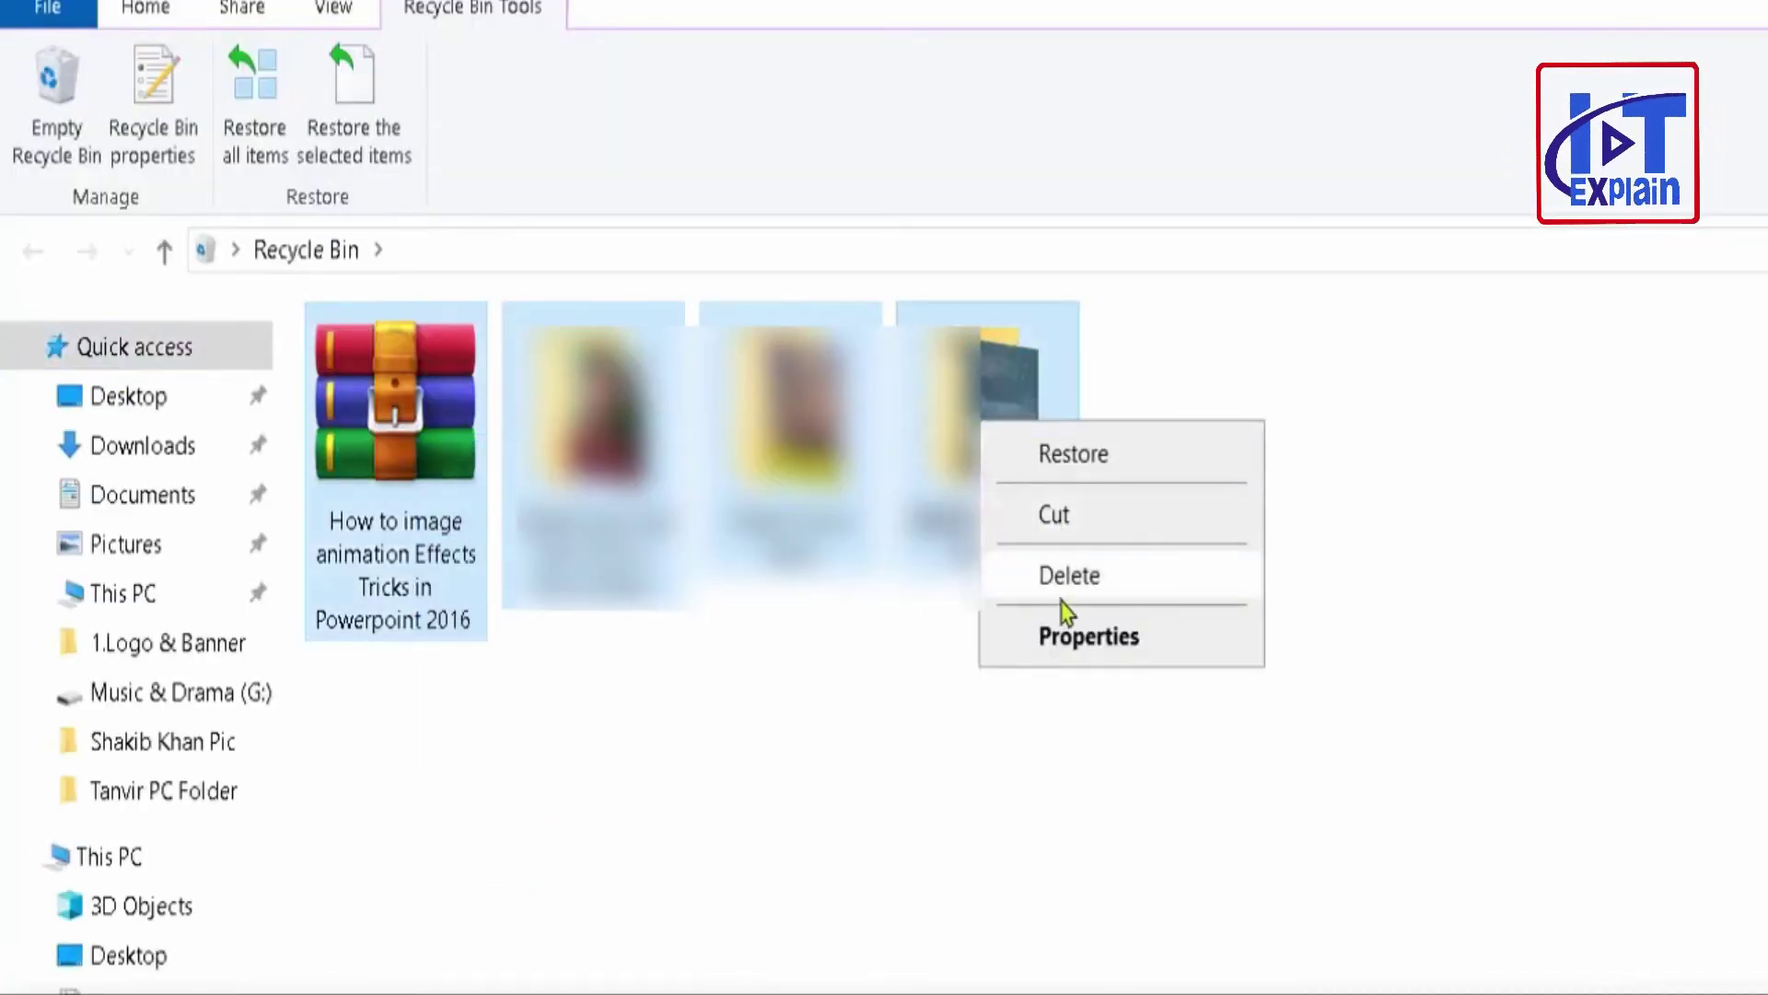
click(1073, 580)
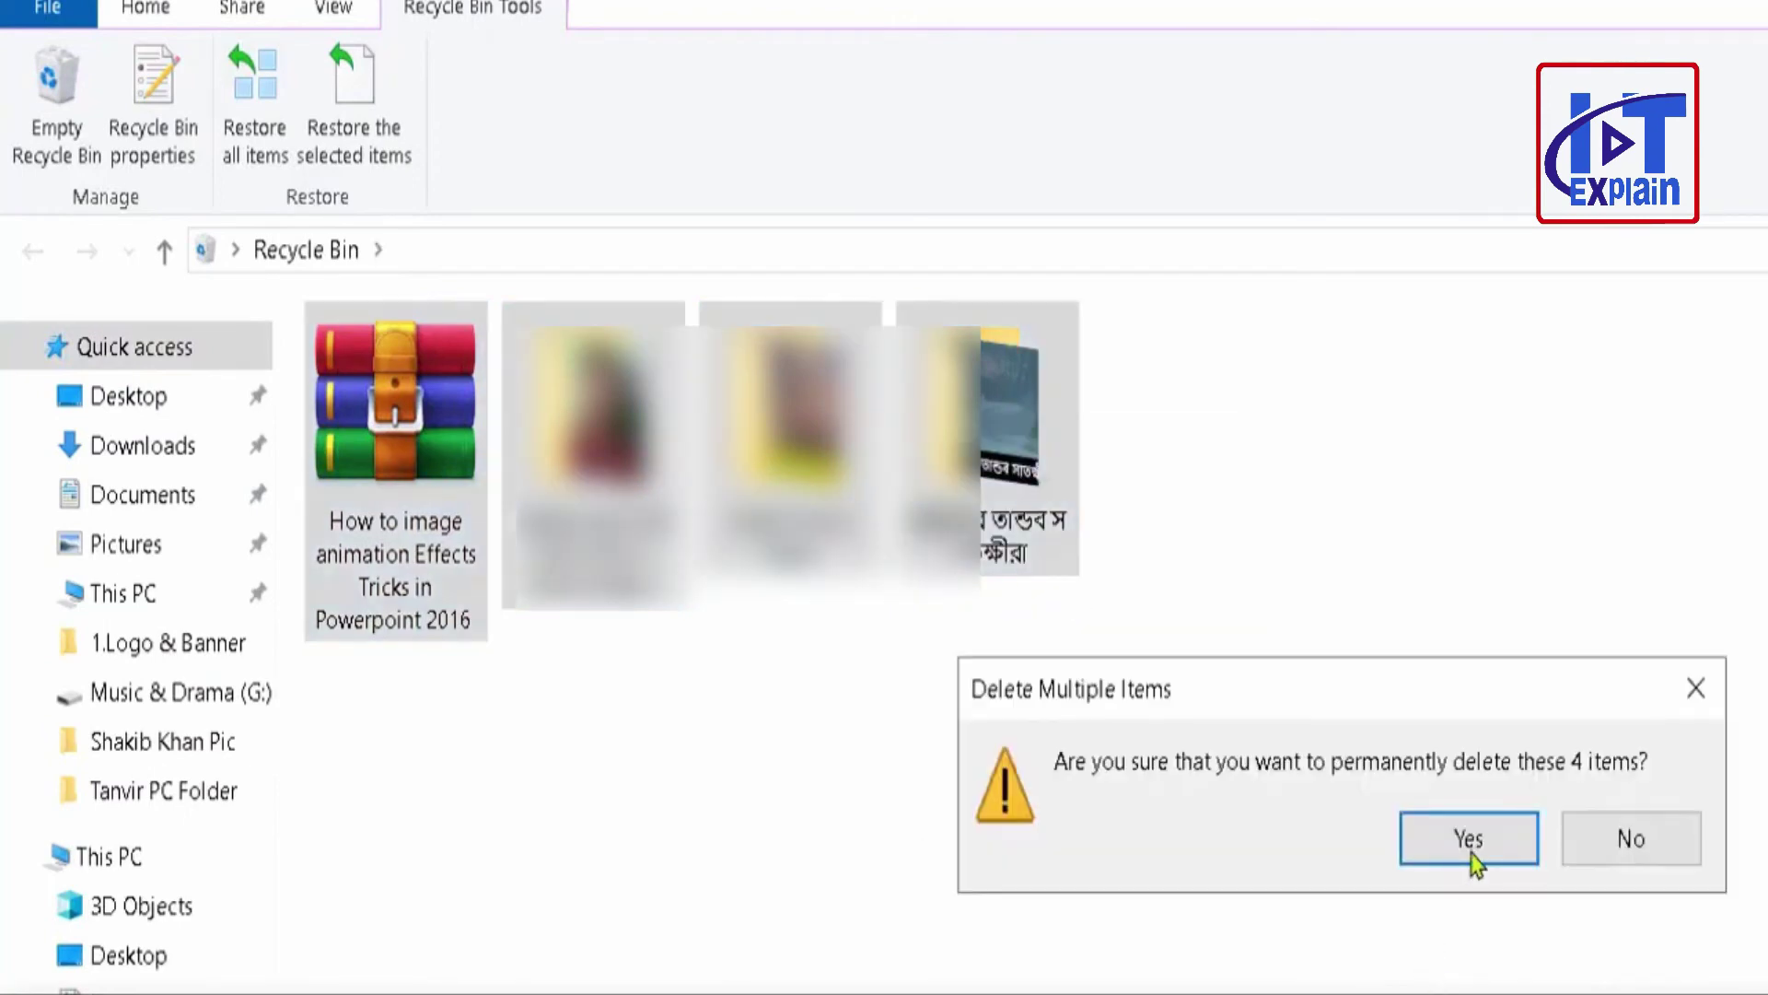
click(1471, 840)
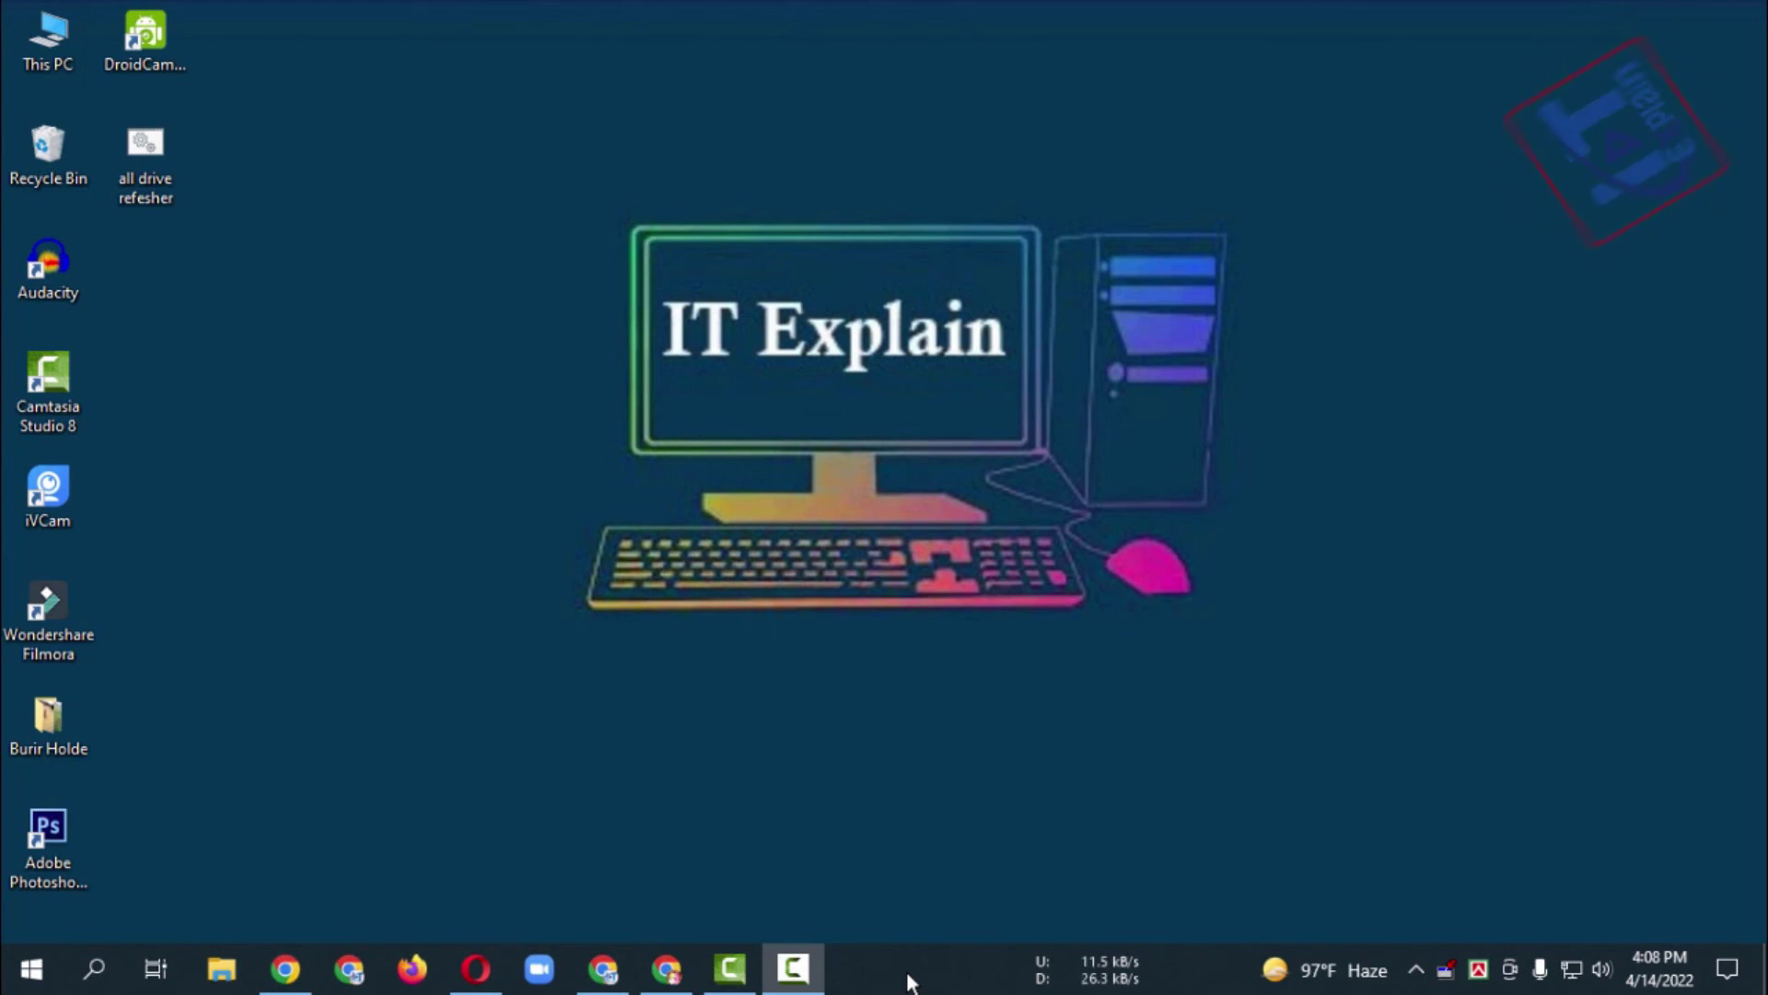
right_click(535, 267)
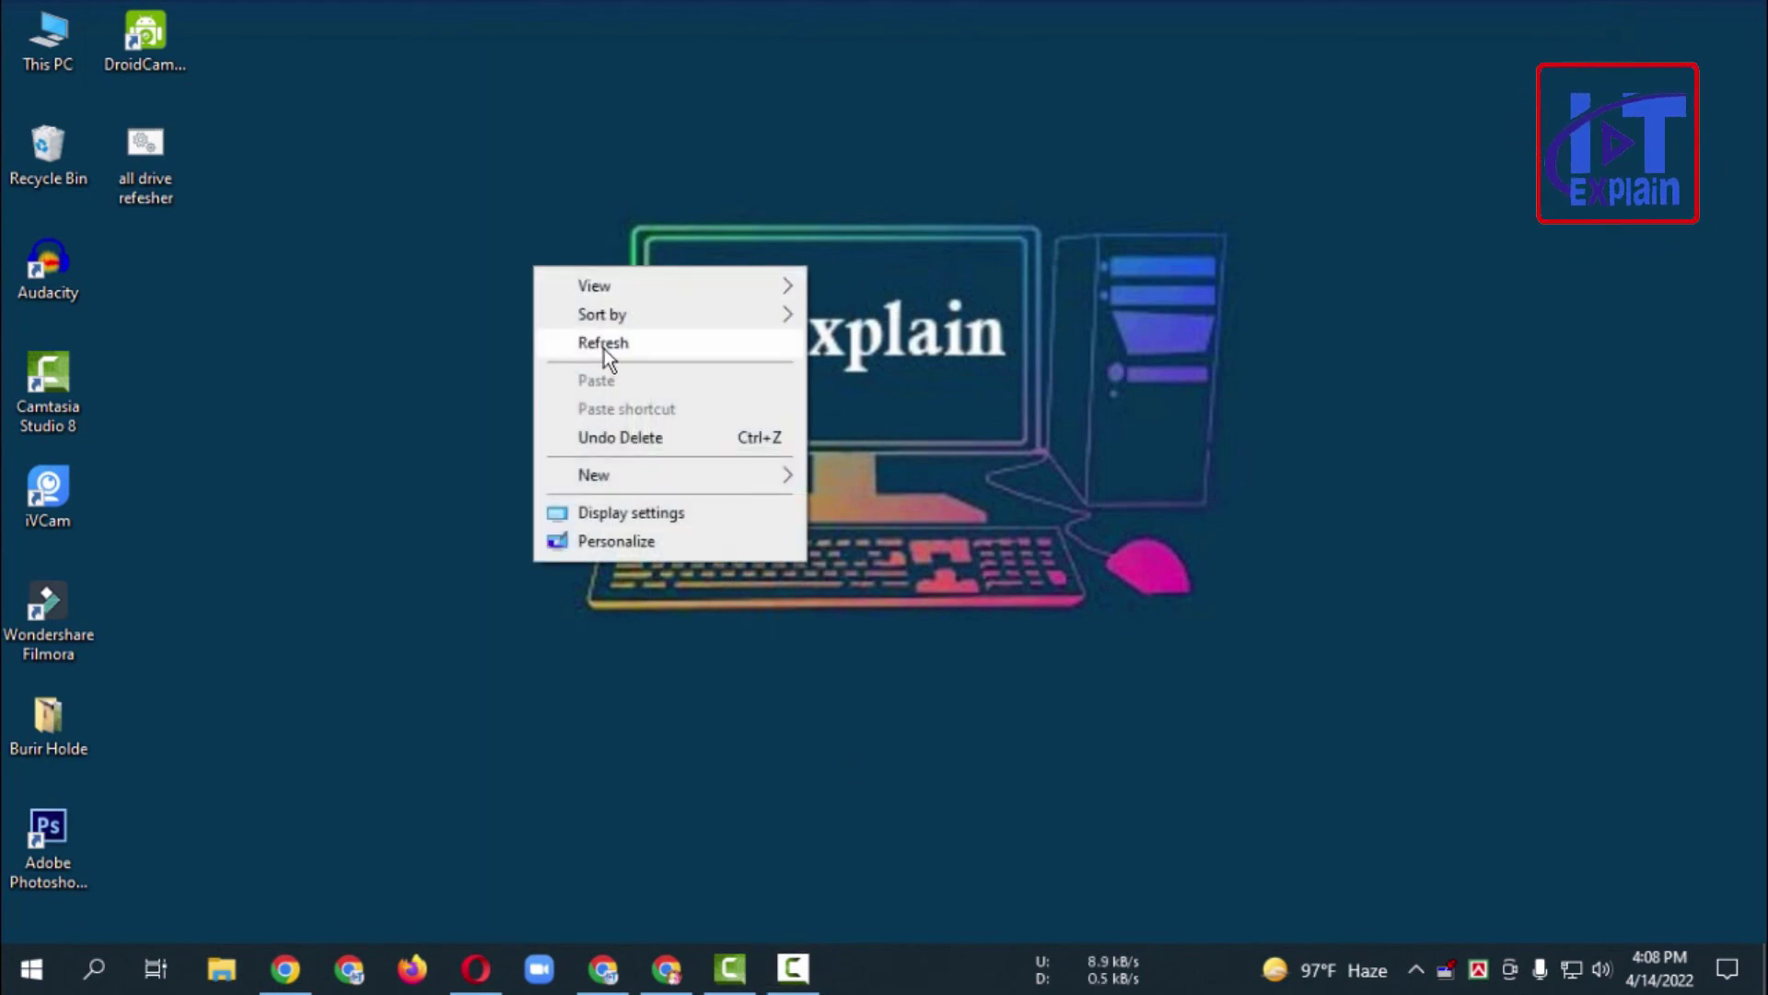
click(604, 346)
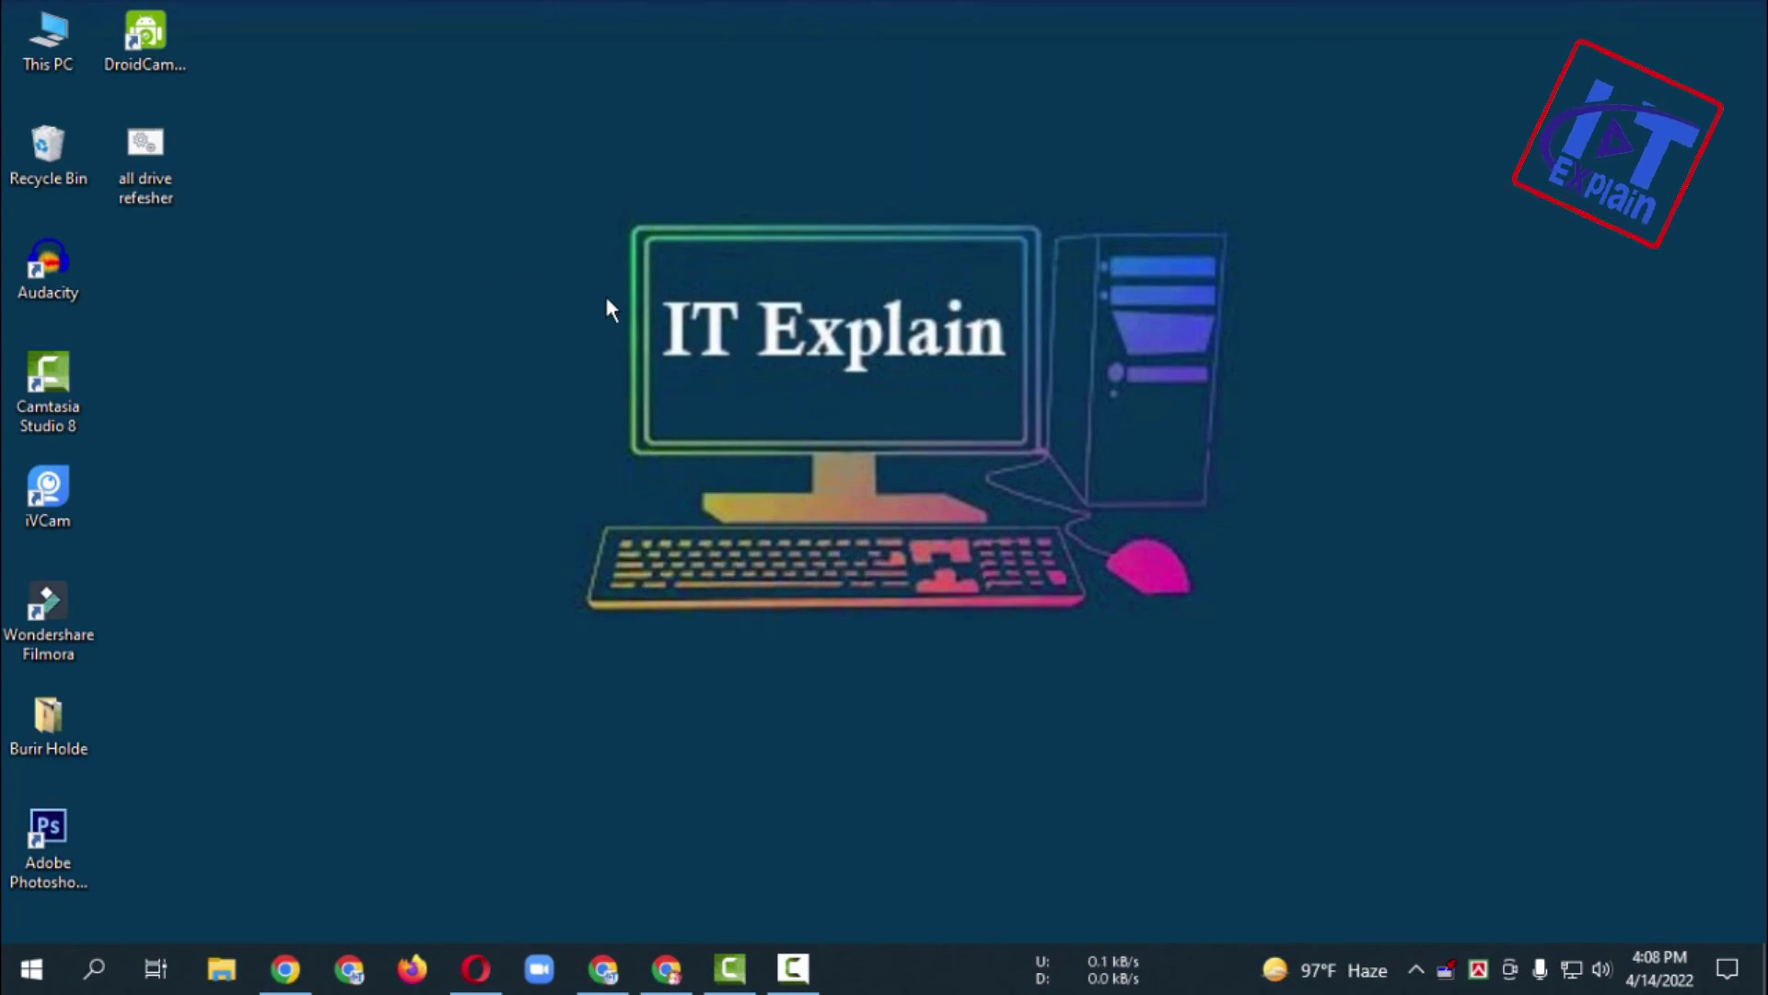